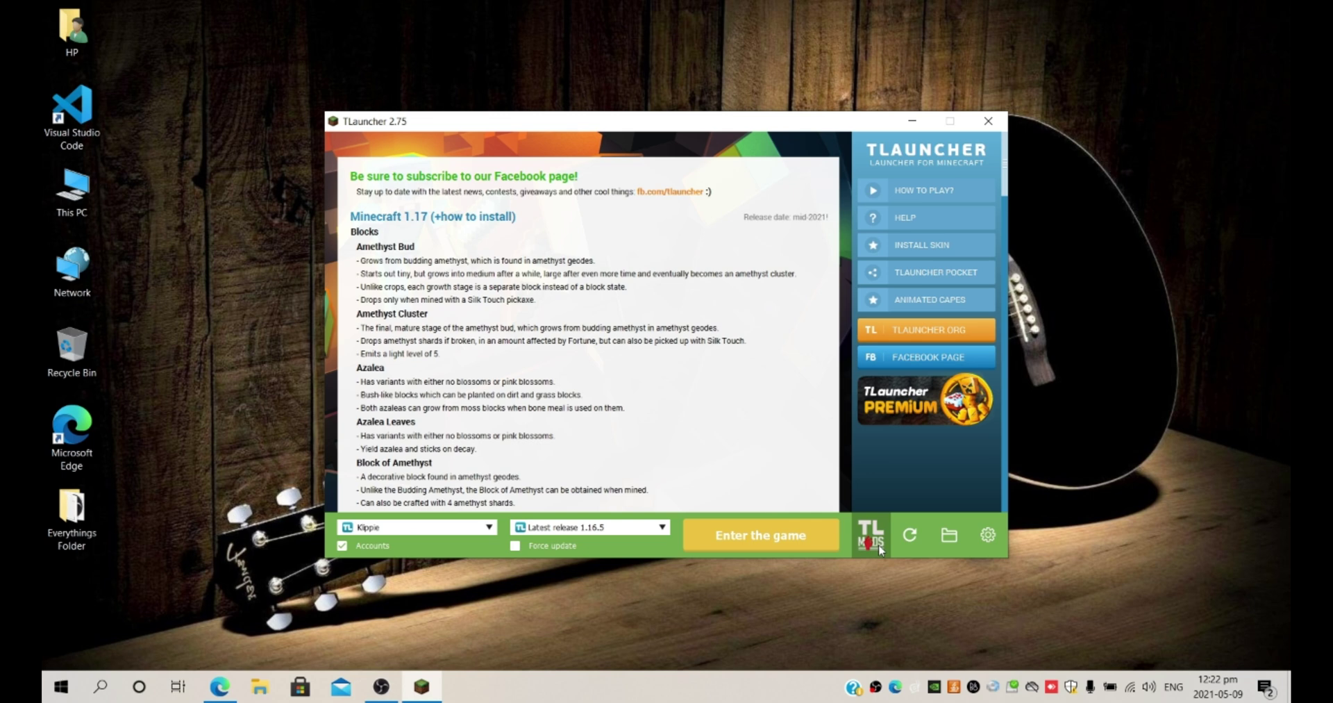
# Step: Open the TL MODS mod-pack browser, return to the news page, and reopen it
pyautogui.click(878, 547)
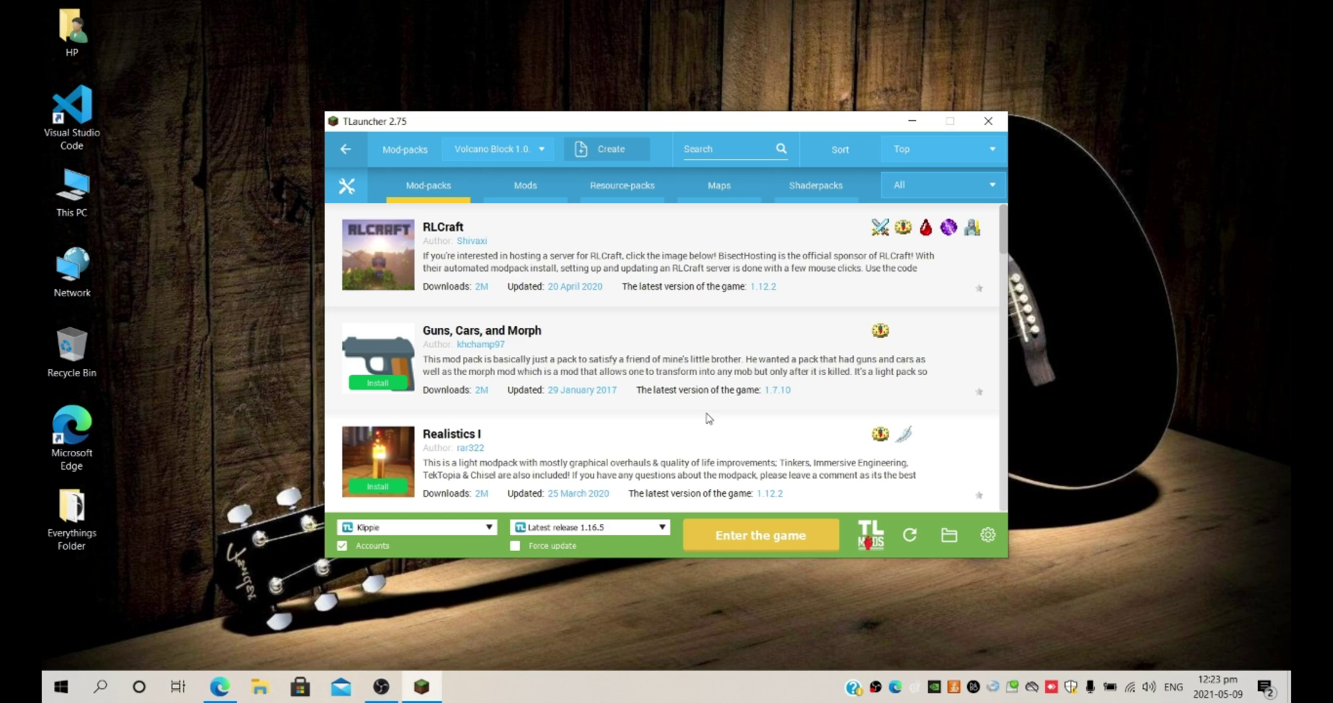
pyautogui.click(346, 153)
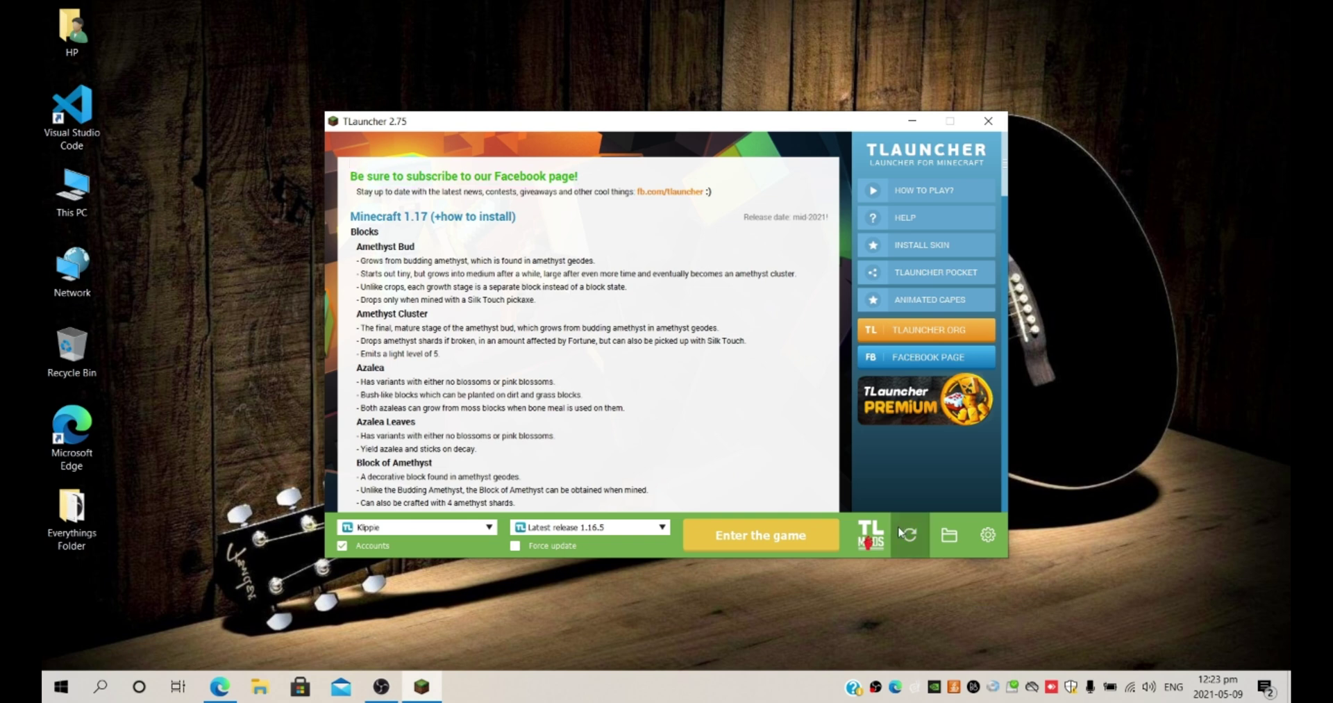
pyautogui.click(869, 541)
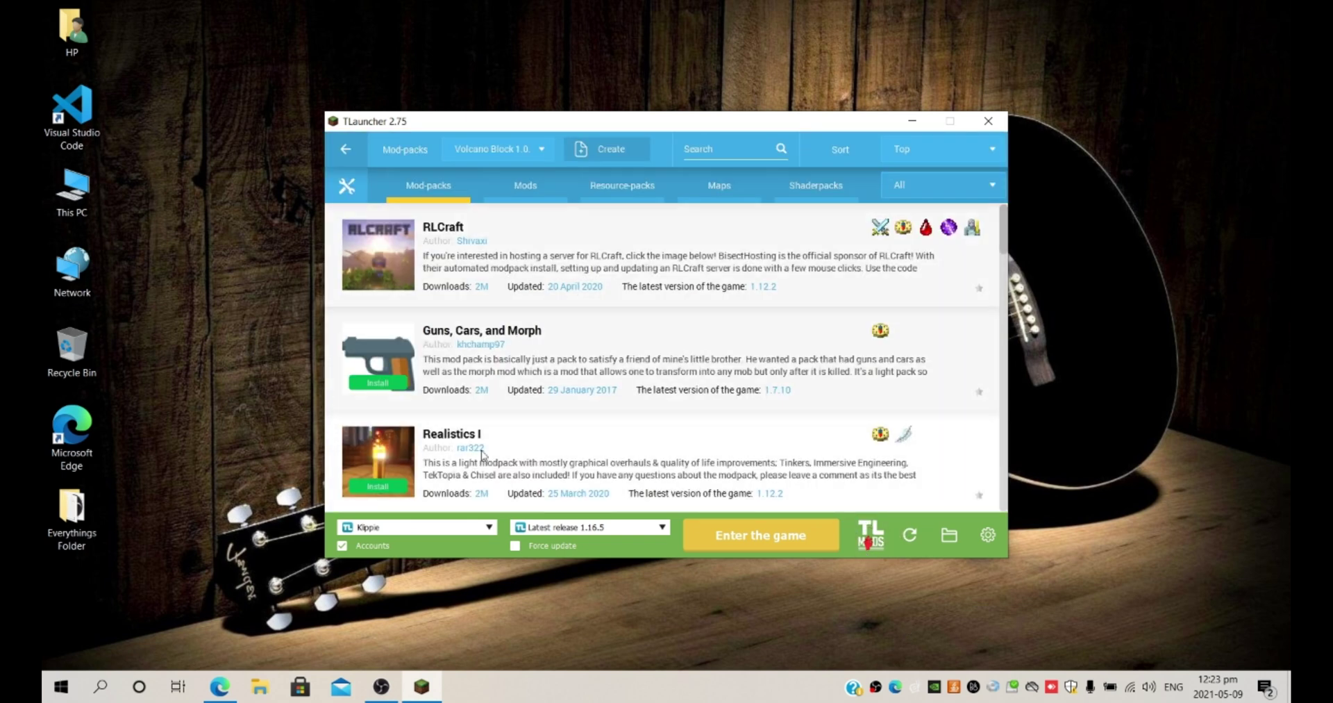
# Step: Browse the Mods, Resource-packs, Maps and Shaderpacks listings and glance at the category filters
pyautogui.click(526, 194)
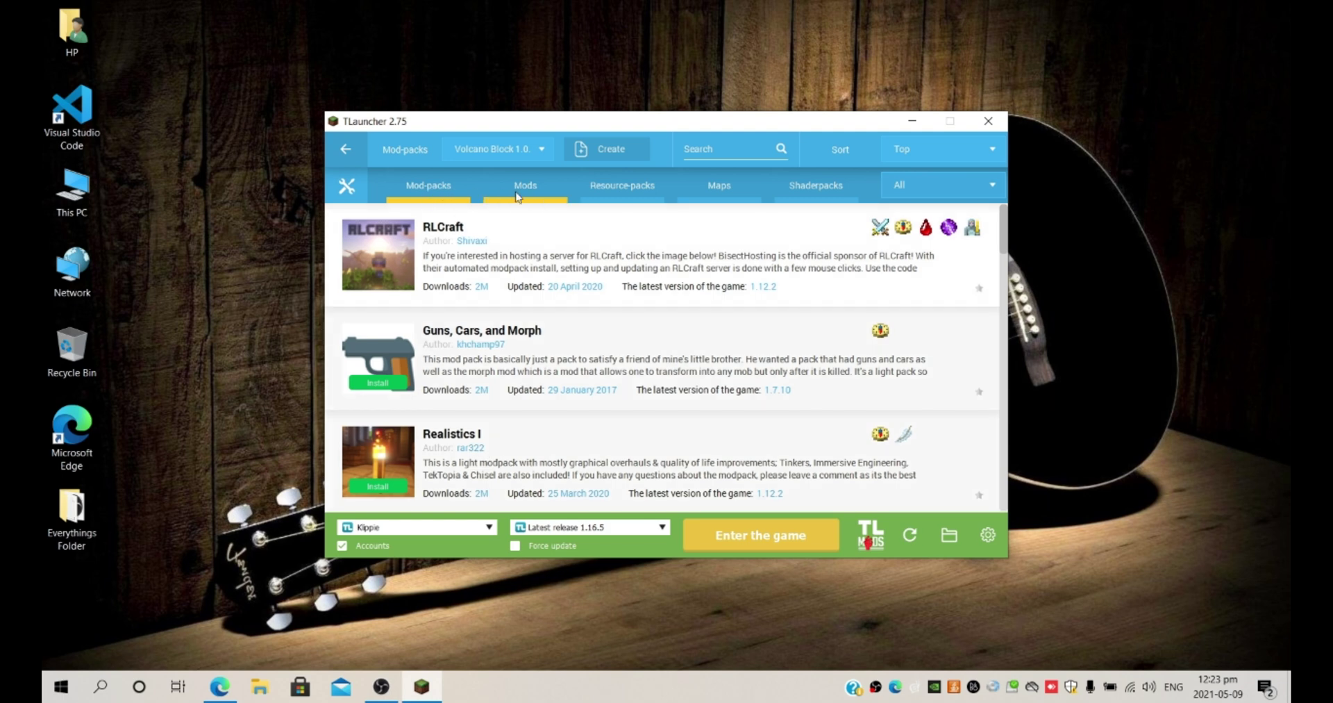
pyautogui.click(623, 198)
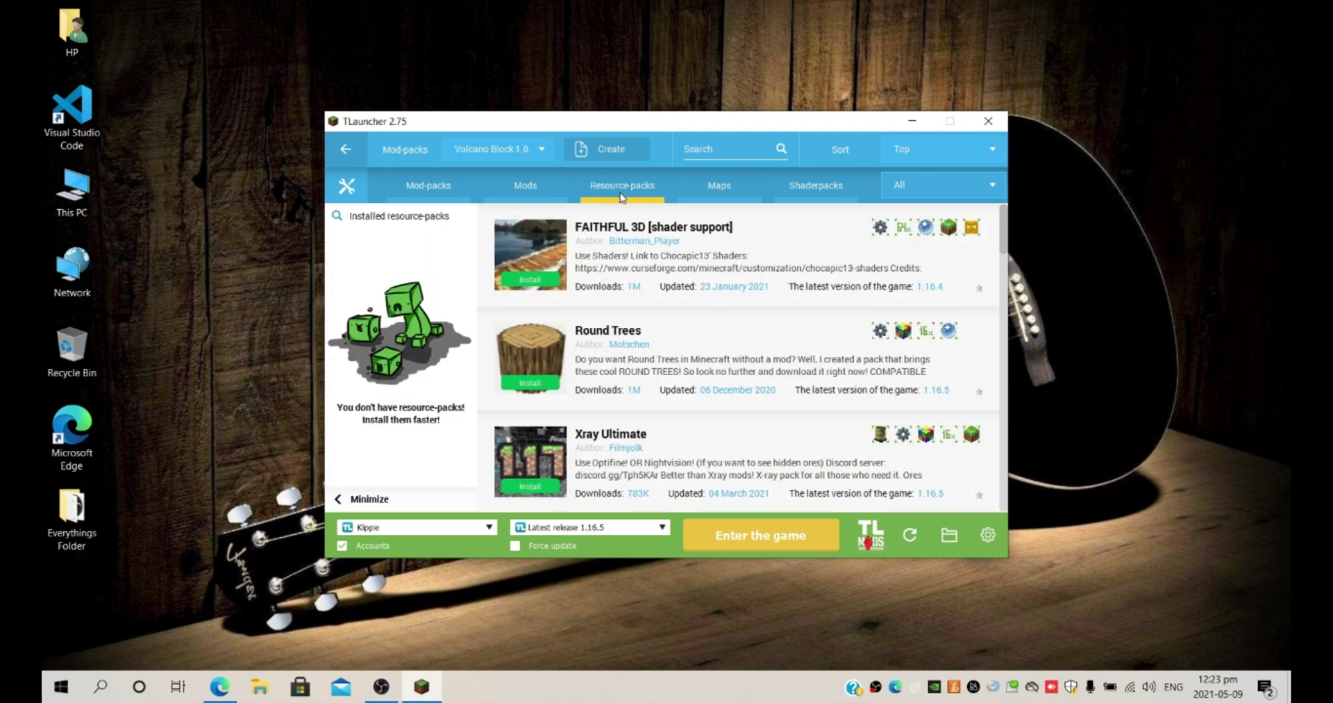
pyautogui.click(707, 198)
pyautogui.click(804, 199)
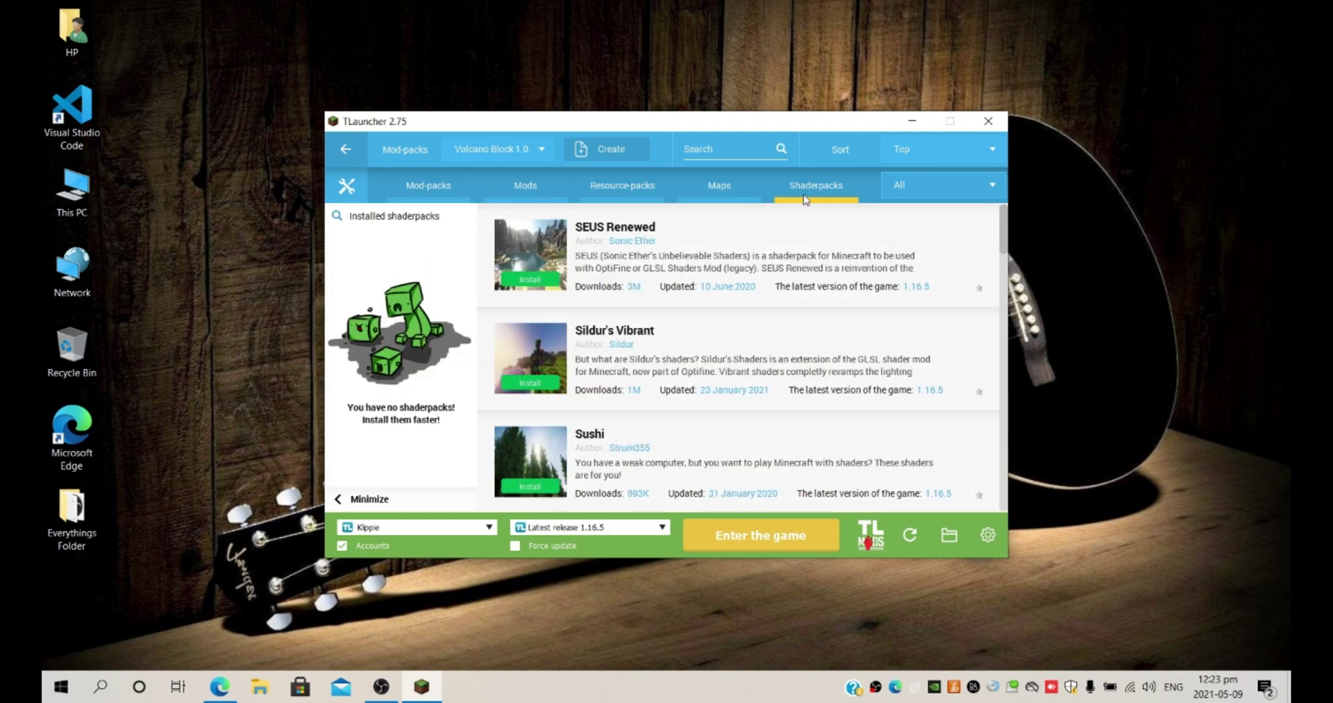
pyautogui.click(963, 186)
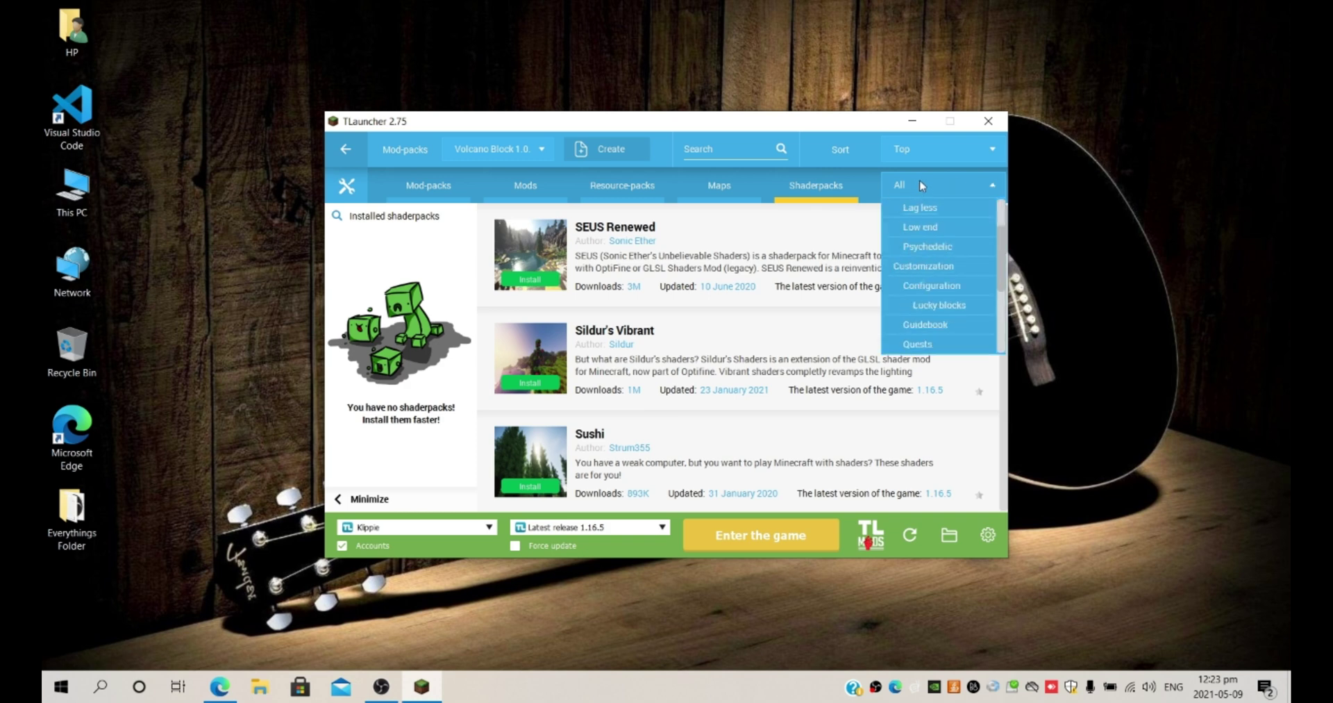
pyautogui.click(920, 182)
pyautogui.write('advent of ascension')
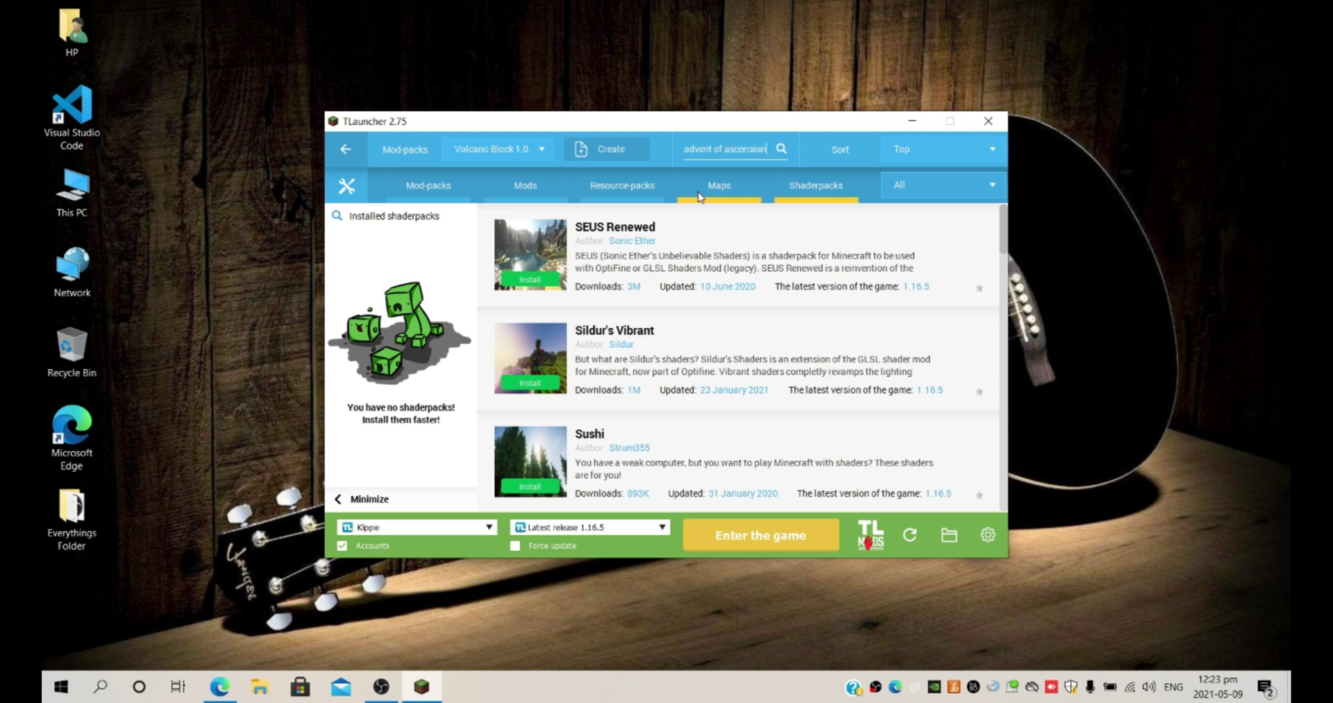
# Step: Search 'advent of ascension' in Mod-packs, briefly opening and dismissing the Create mod-pack form
pyautogui.press('Return')
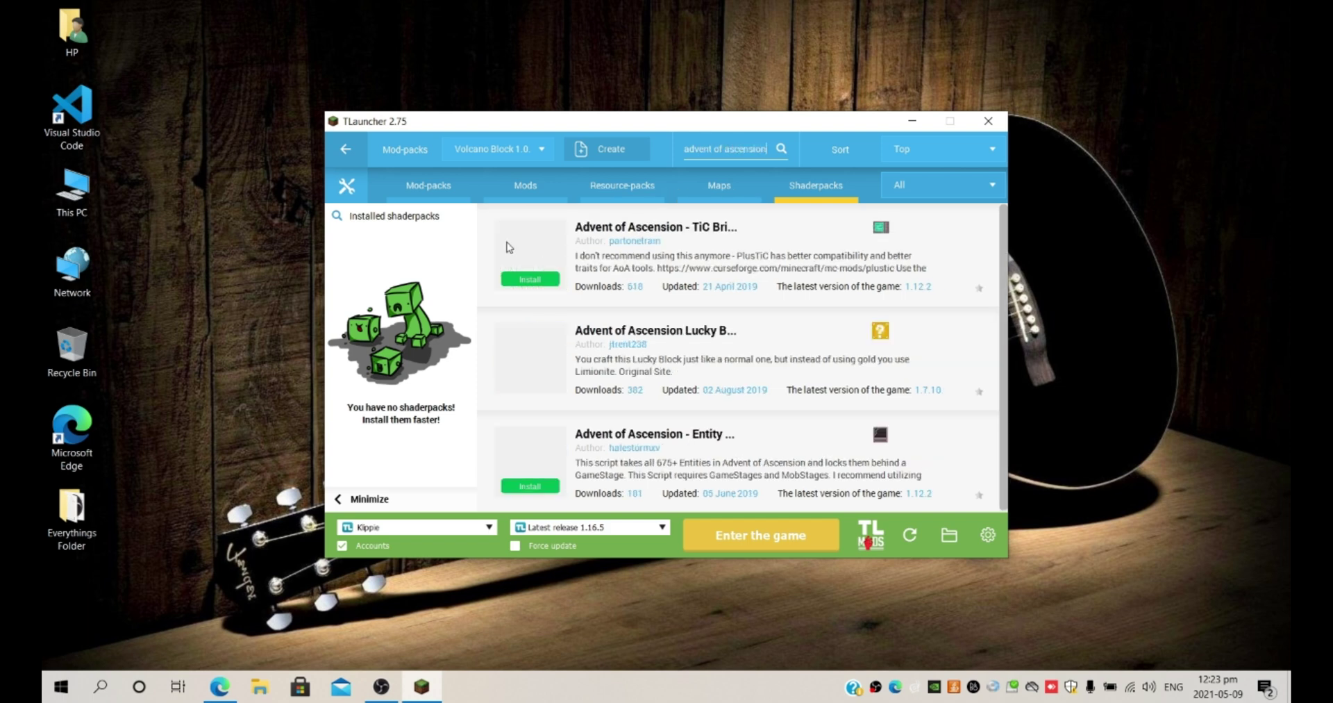
pyautogui.click(420, 198)
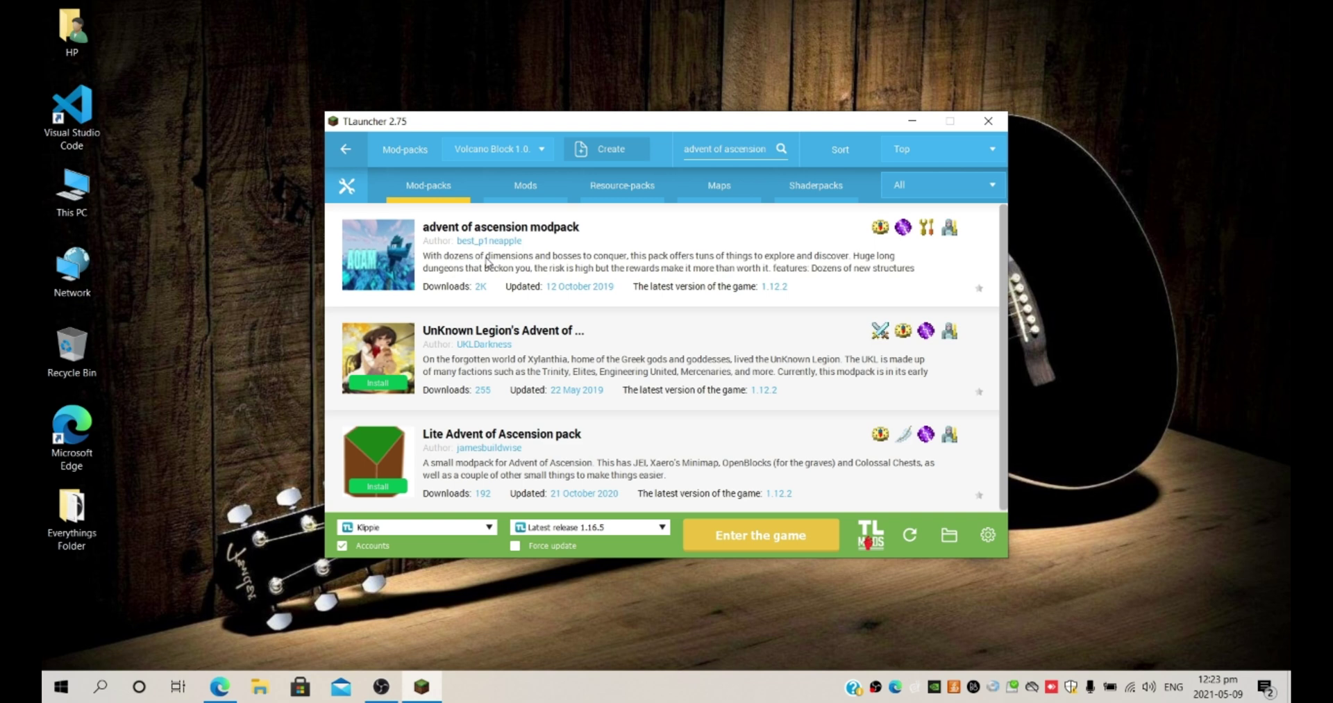
pyautogui.click(590, 147)
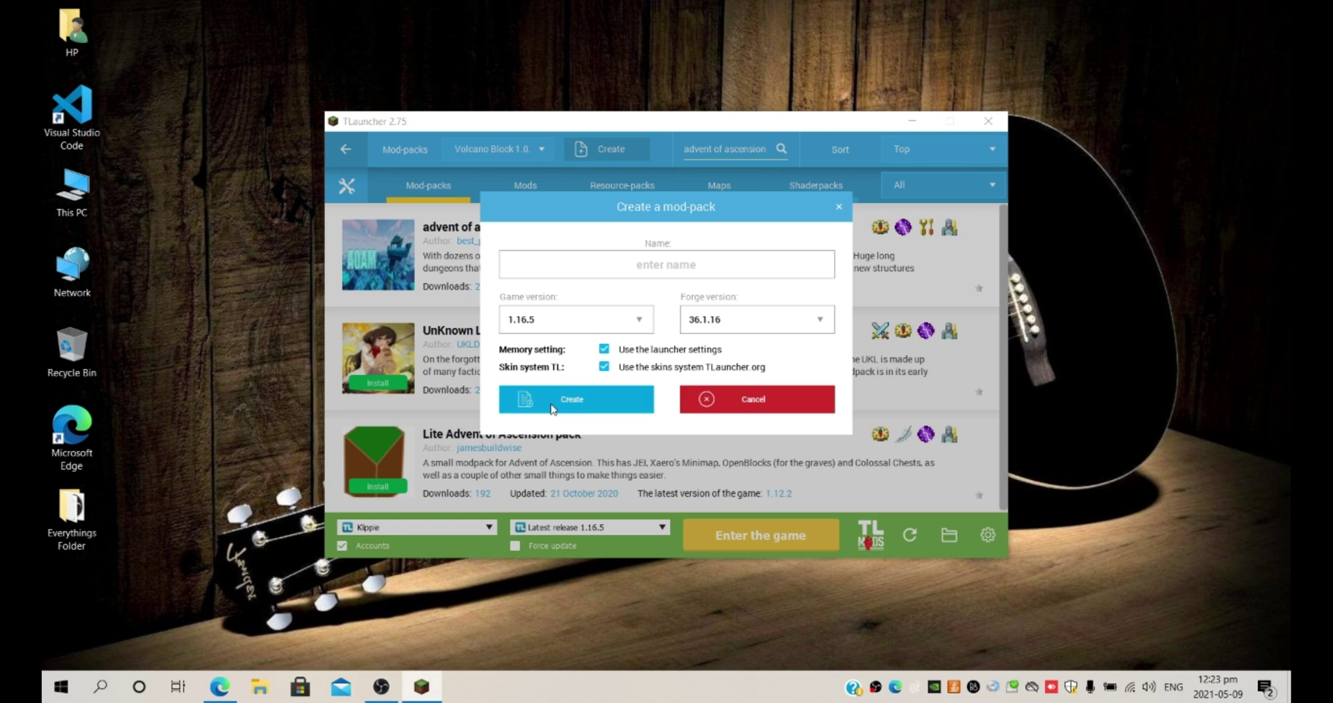
pyautogui.click(838, 206)
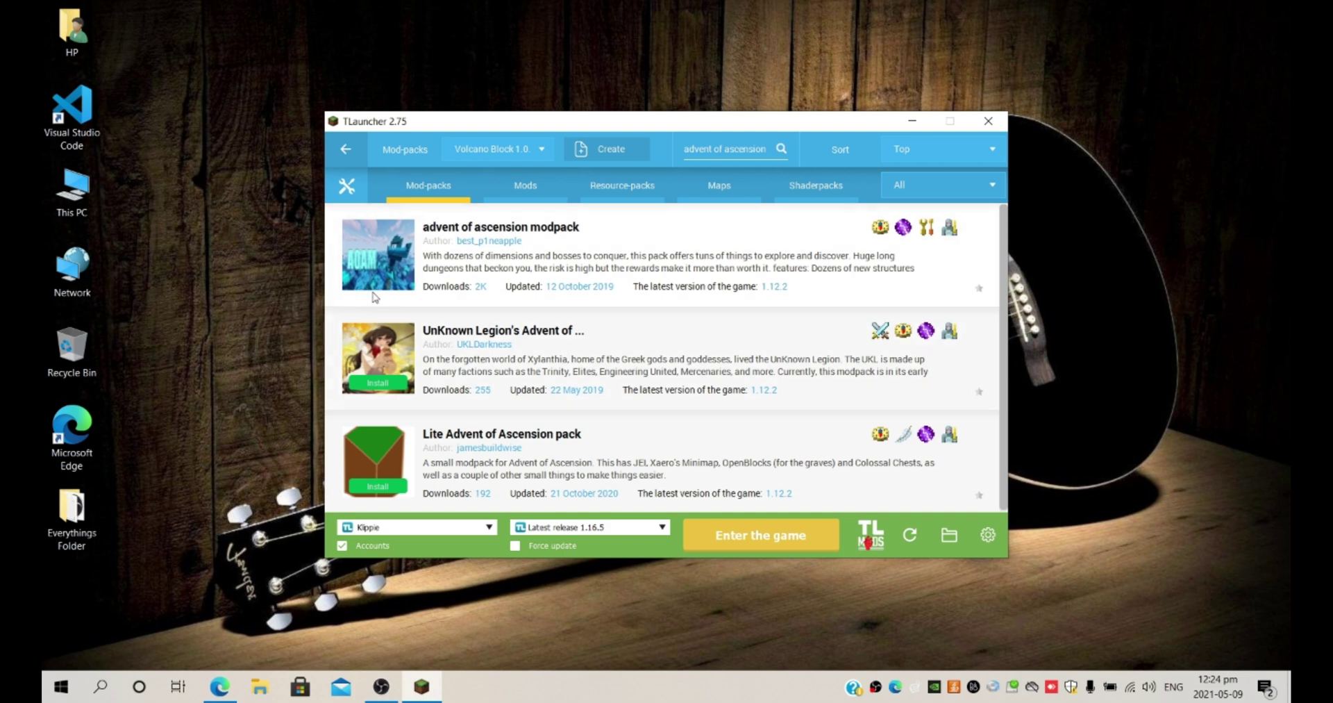
# Step: Choose 'Release advent of ascension modpack' from the game version list
pyautogui.click(555, 535)
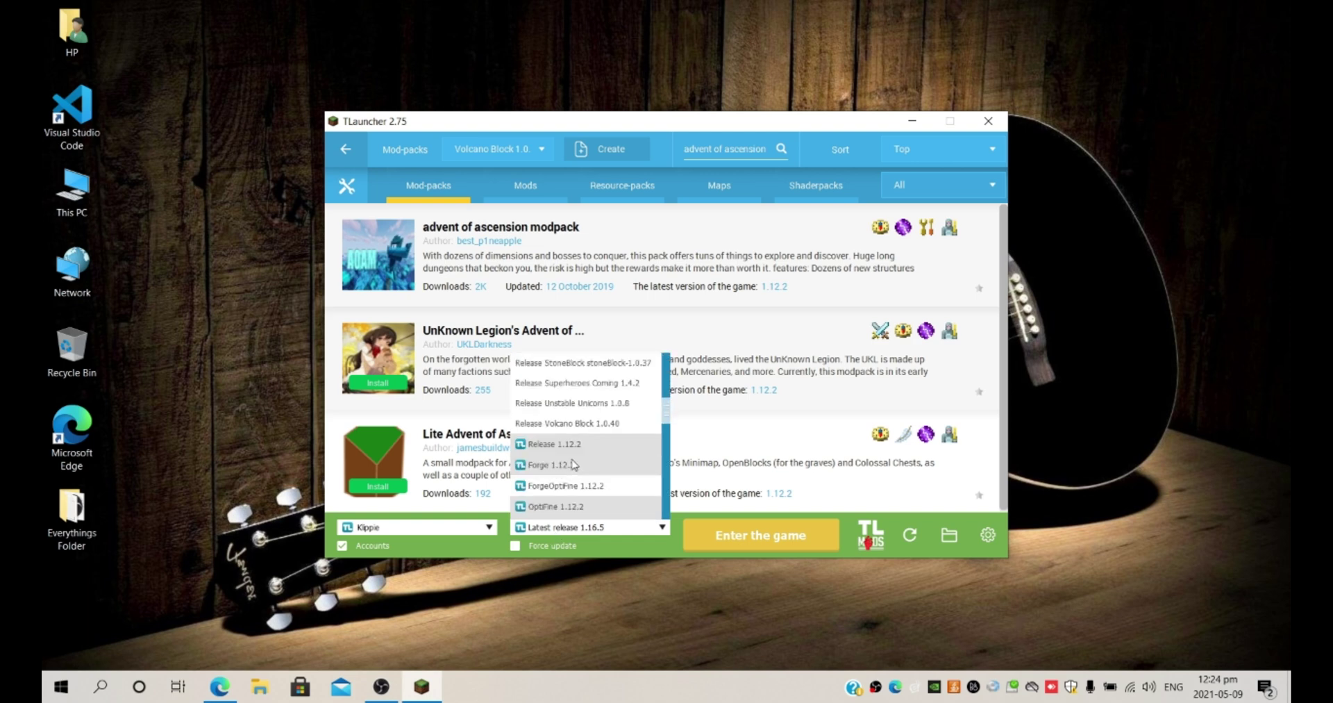
pyautogui.scroll(-5, 573, 464)
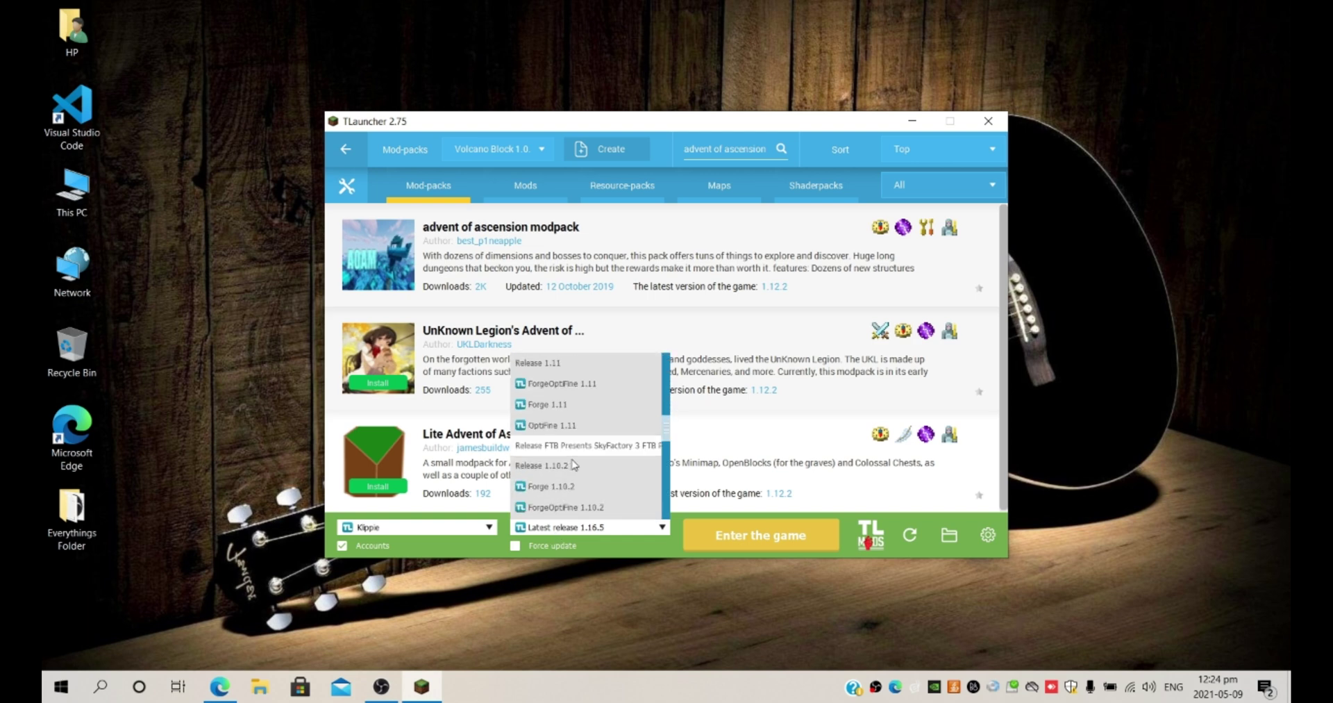
pyautogui.scroll(8, 574, 464)
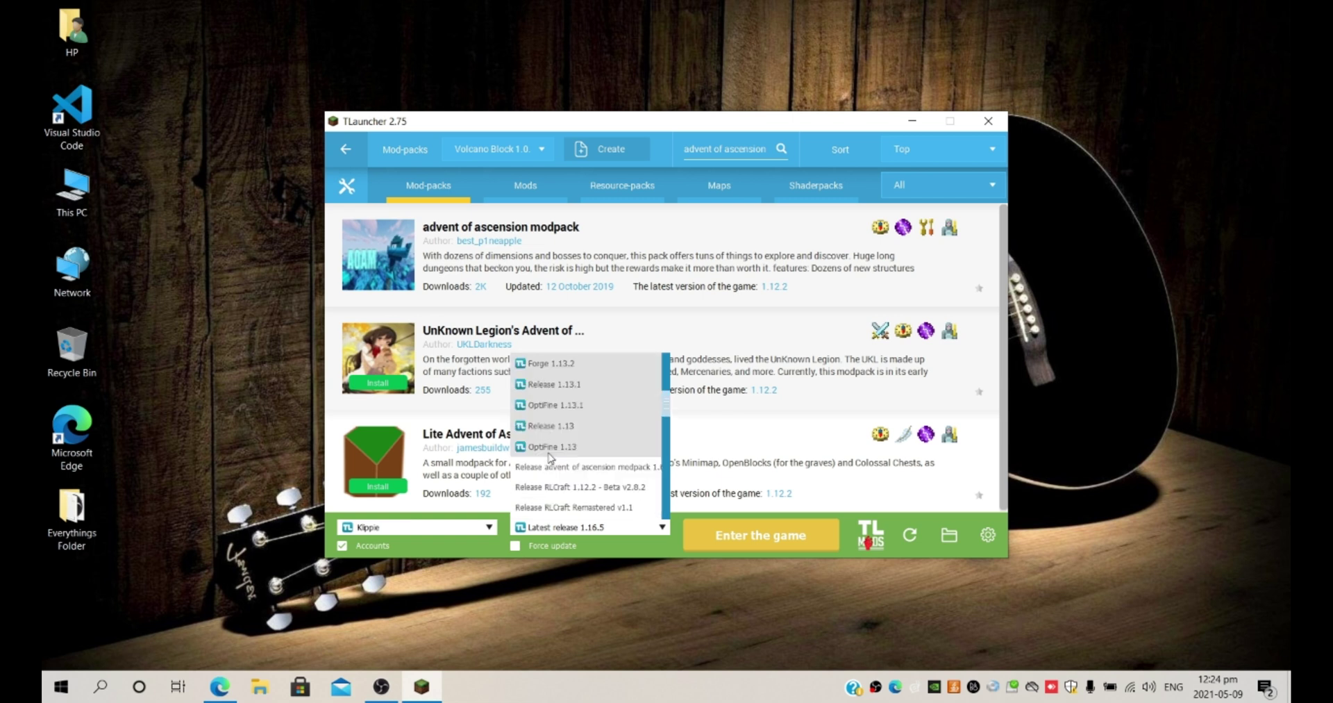
pyautogui.click(575, 468)
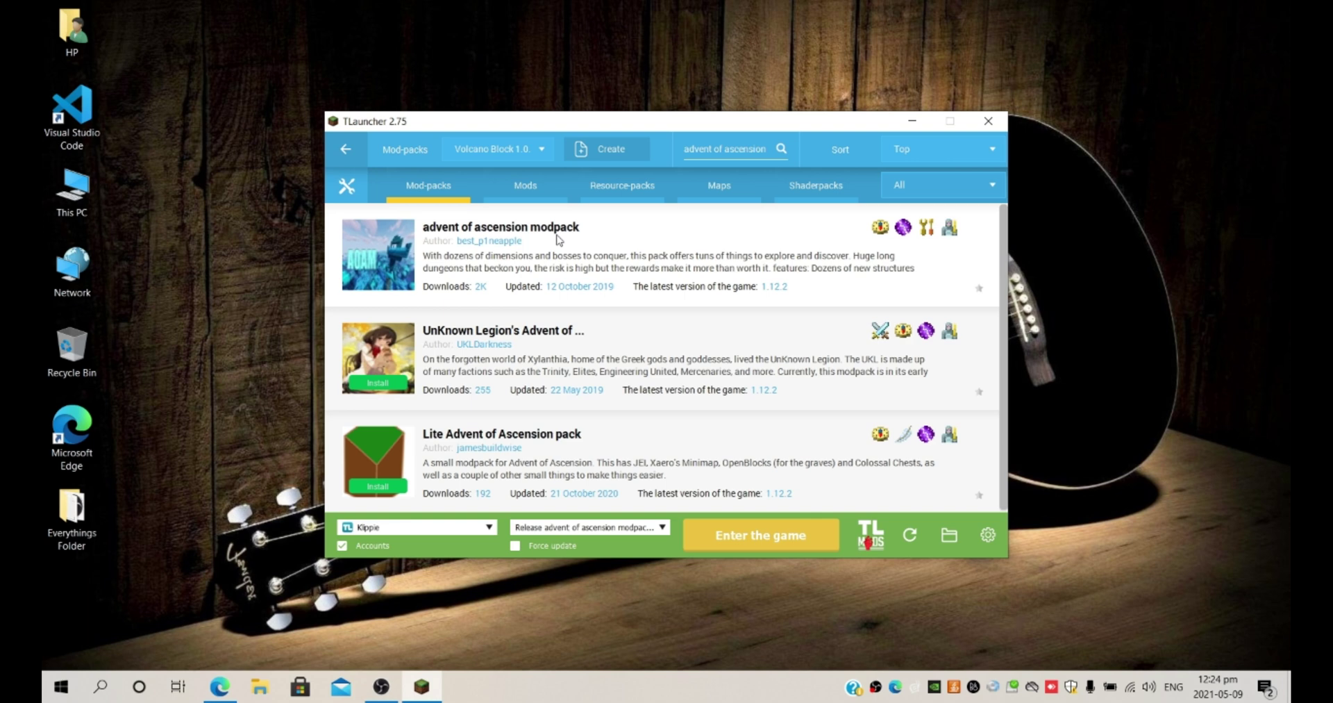
# Step: Open the advent of ascension modpack's Versions page and install release 1.0.4
pyautogui.click(379, 243)
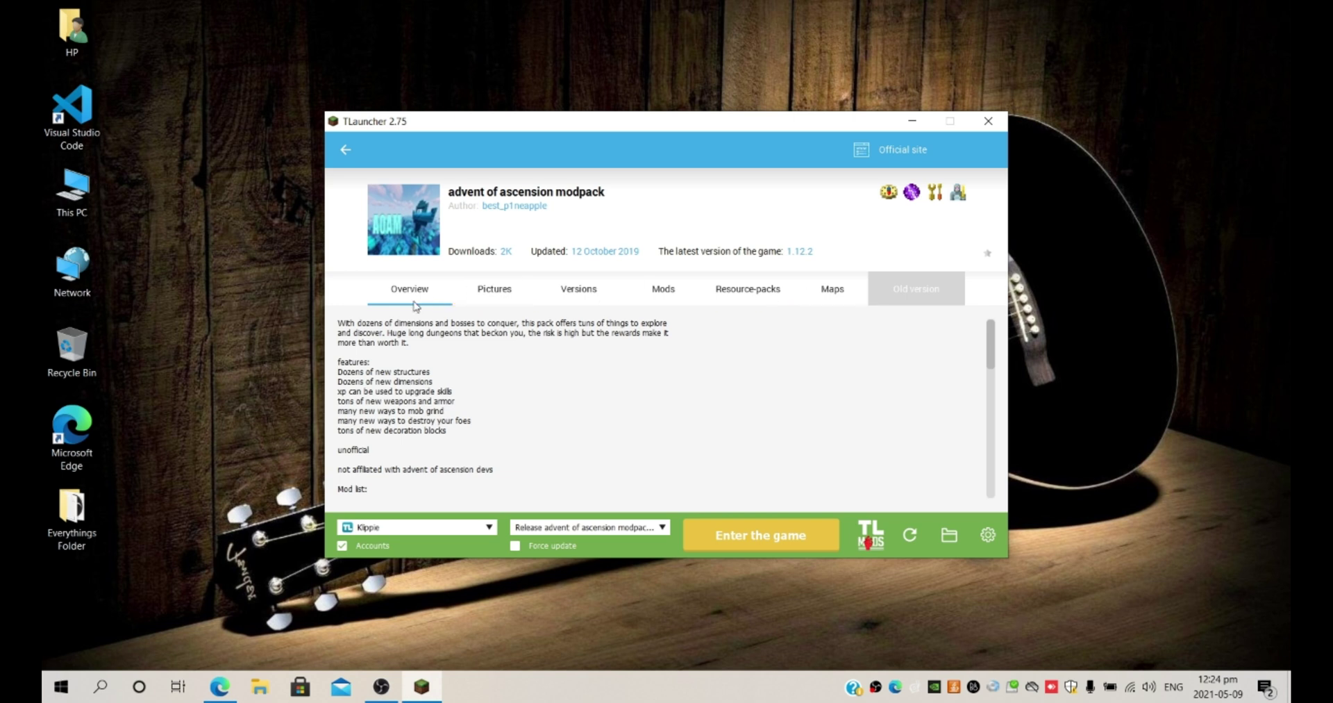
pyautogui.click(601, 302)
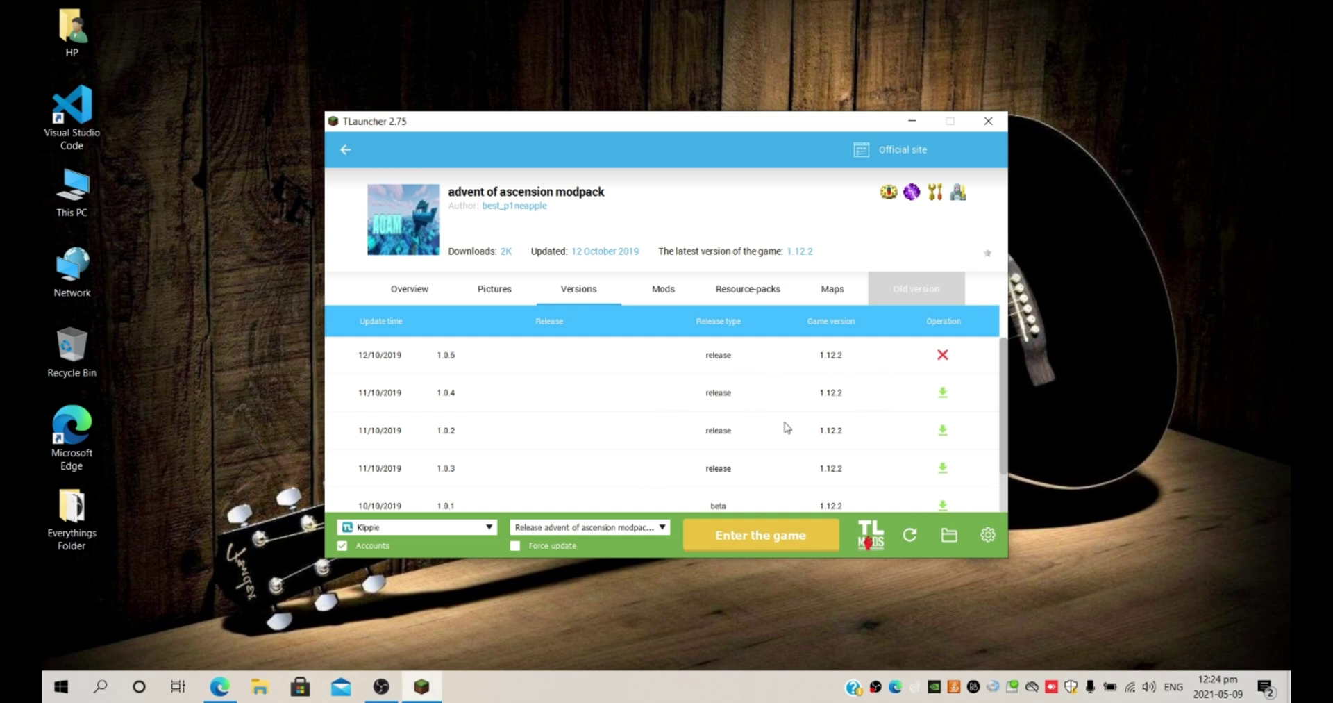
pyautogui.click(644, 529)
pyautogui.click(644, 529)
pyautogui.click(943, 393)
# Step: Keep the advent of ascension modpack release selected as the version to launch
pyautogui.click(623, 526)
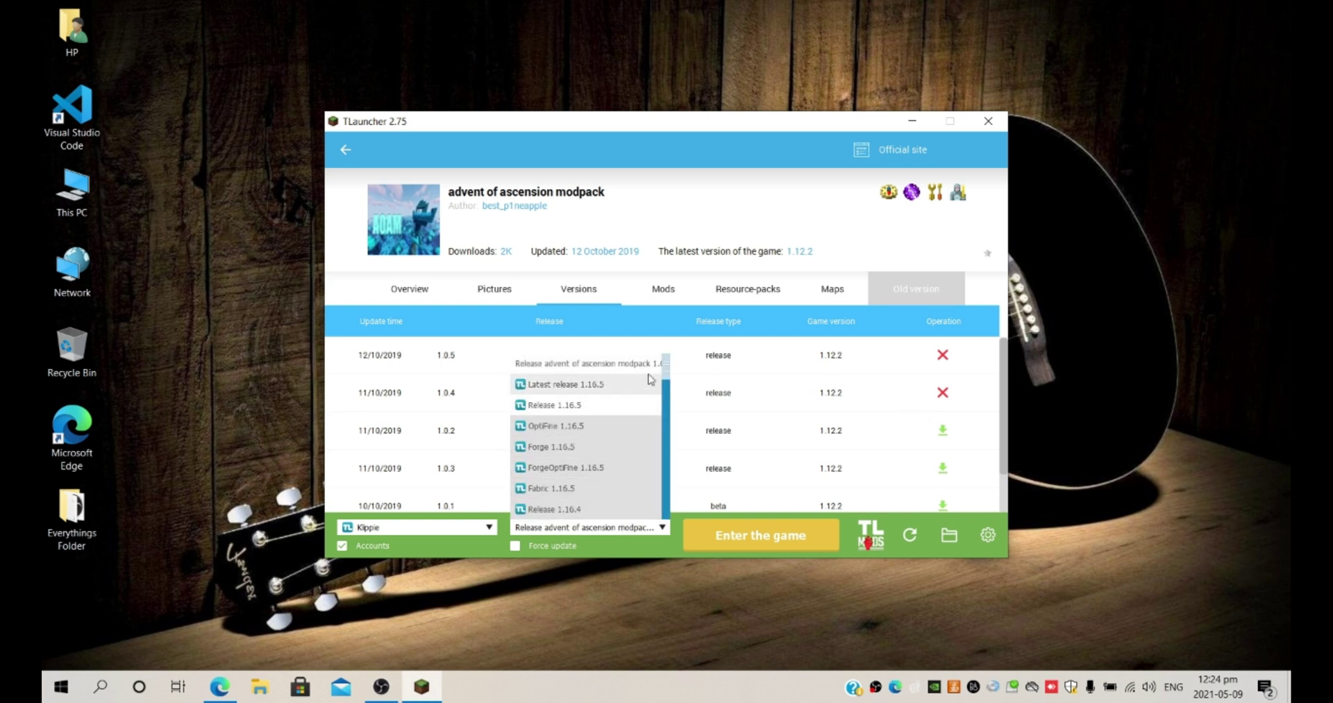
pyautogui.click(632, 363)
pyautogui.click(637, 529)
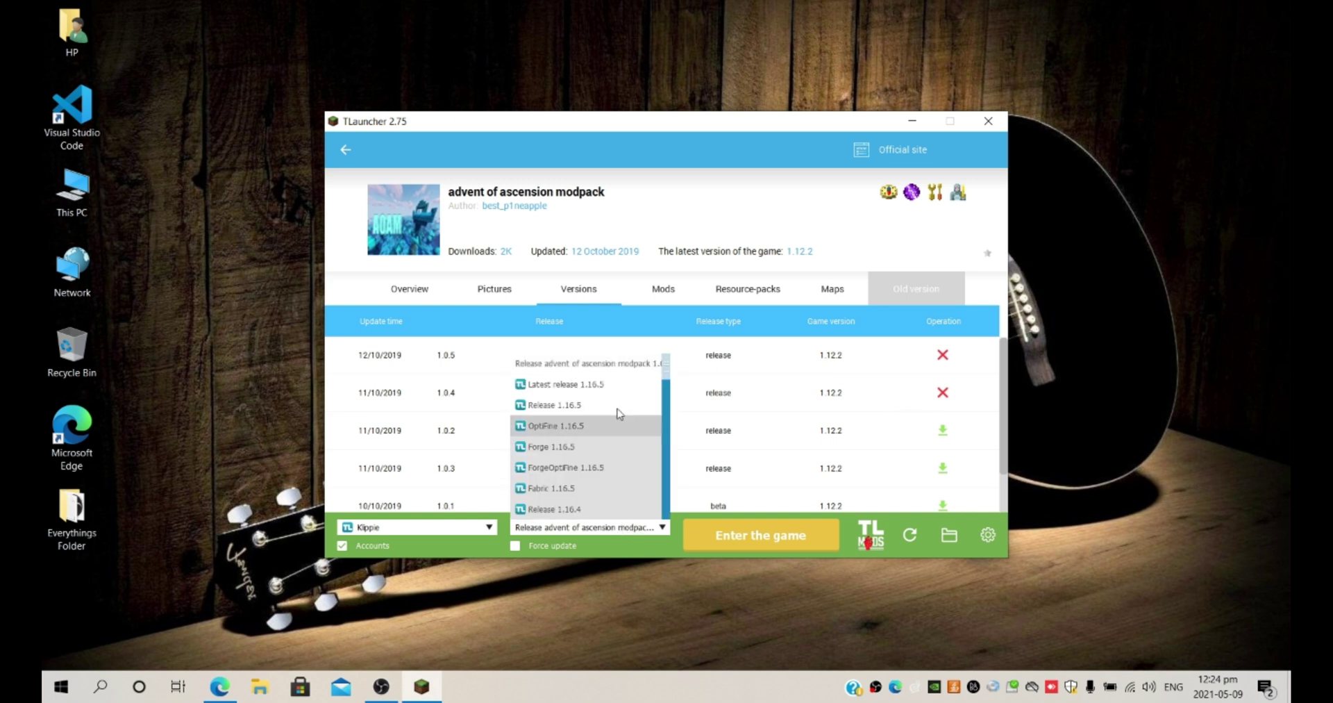
pyautogui.click(633, 361)
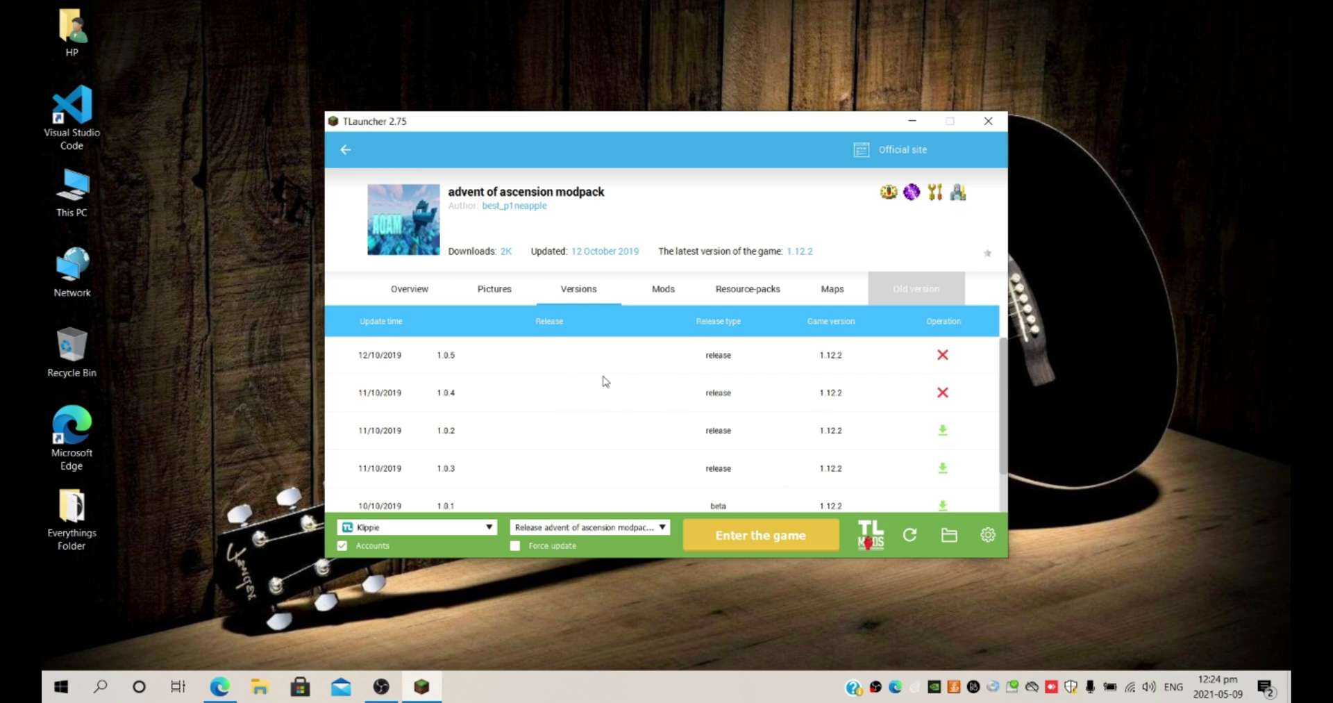
pyautogui.click(559, 529)
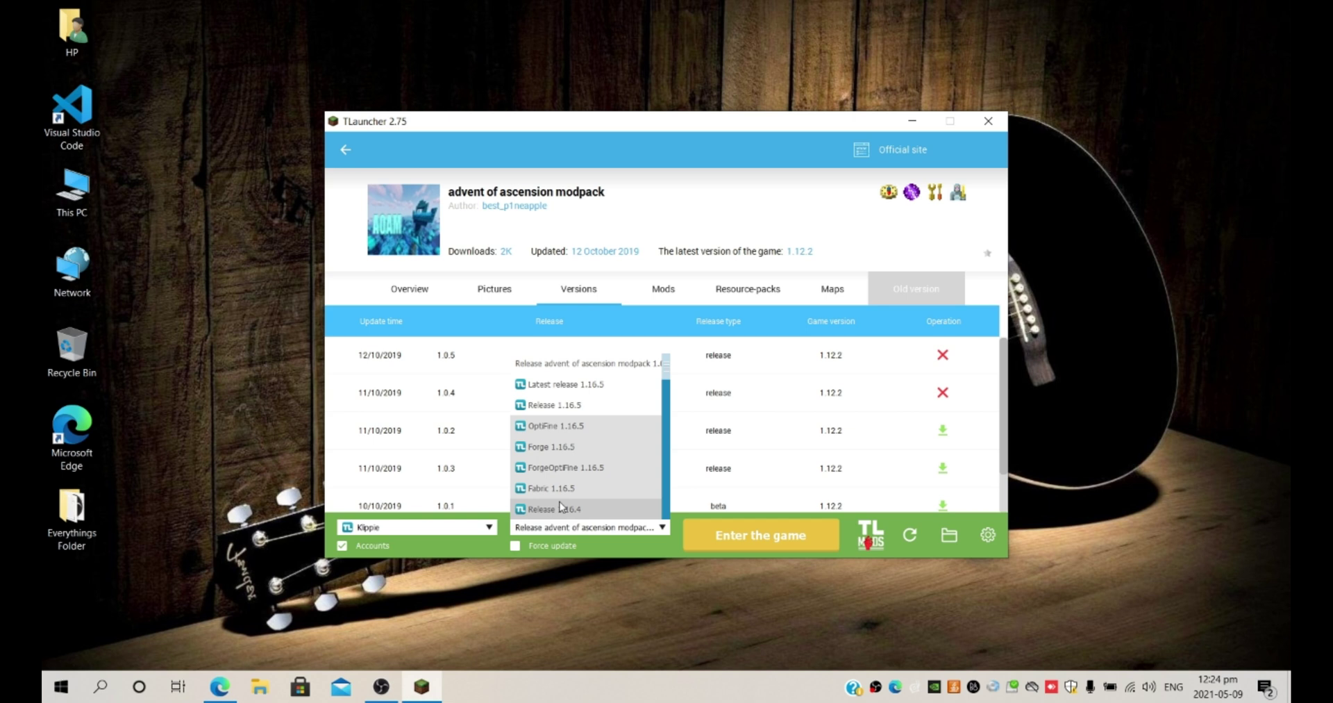
pyautogui.click(569, 532)
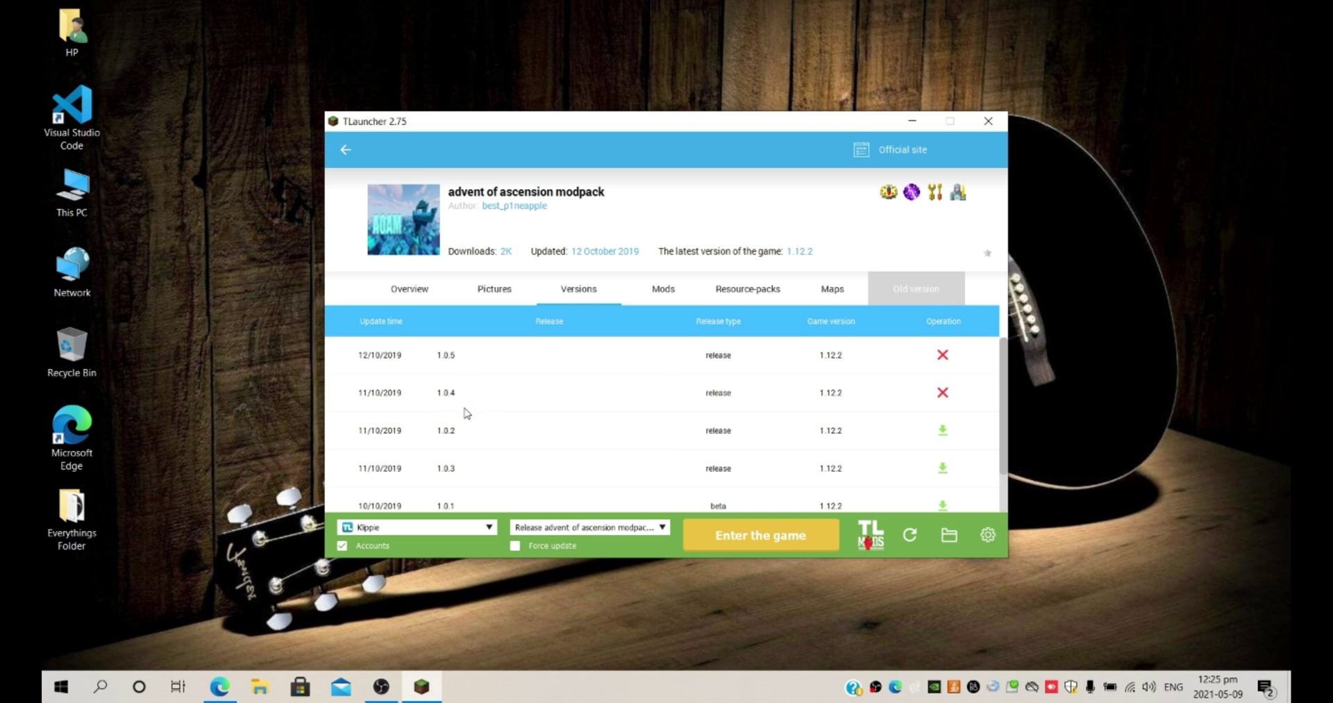
# Step: Enter the game to load Minecraft 1.12.2 Forge with 135 mods
pyautogui.click(750, 537)
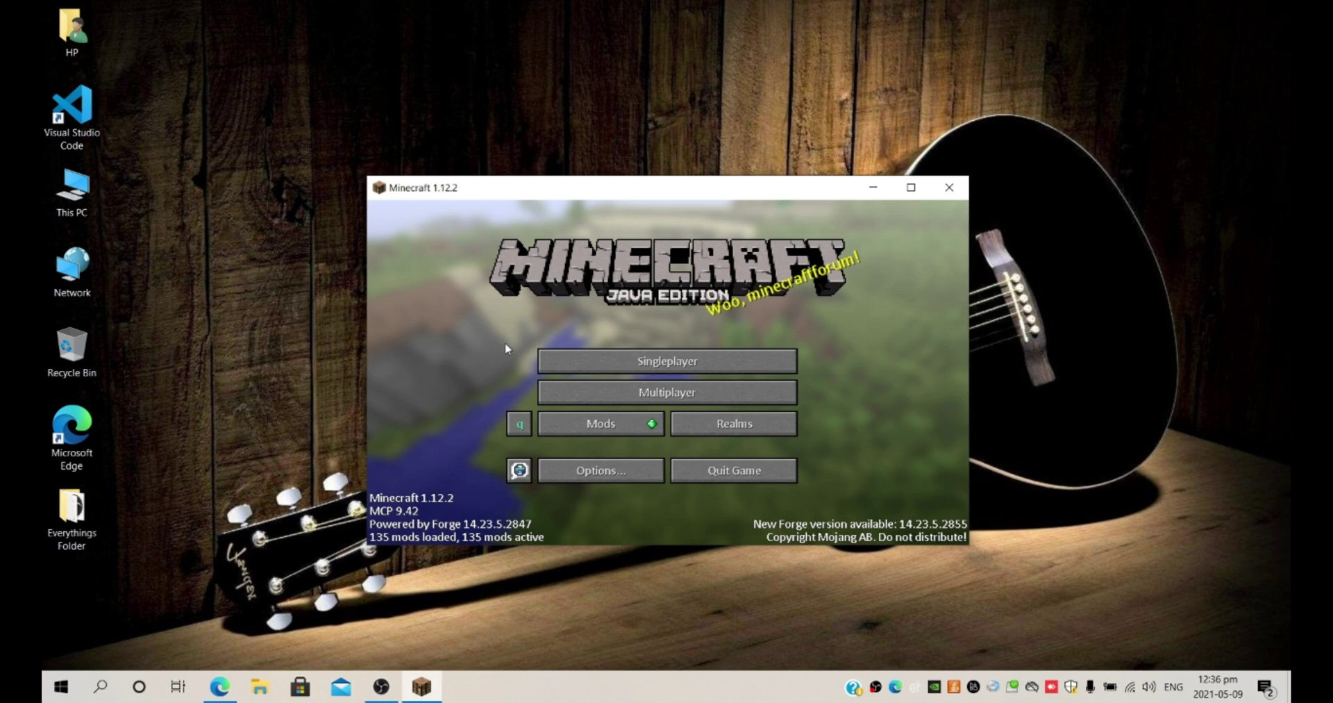
# Step: Scroll through the list of loaded mods, then return to the main menu
pyautogui.click(643, 431)
pyautogui.scroll(-3, 455, 394)
pyautogui.scroll(-5, 456, 394)
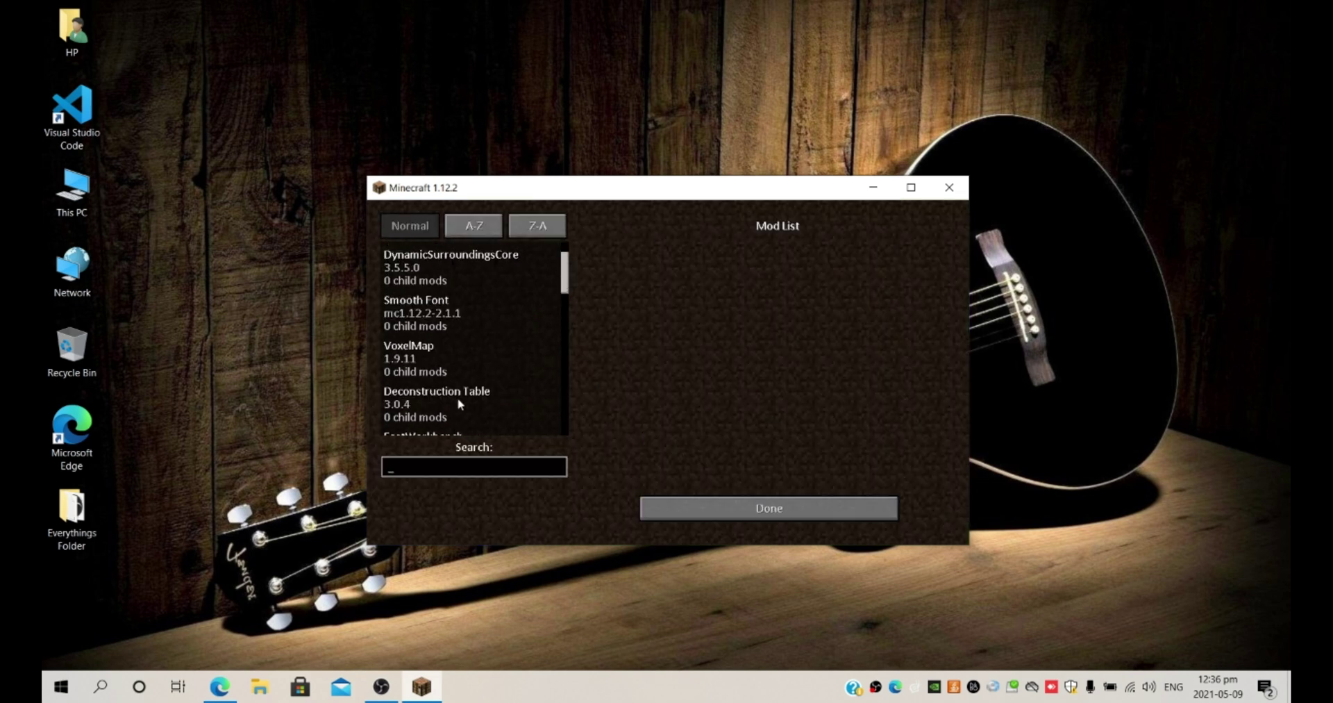
pyautogui.click(768, 508)
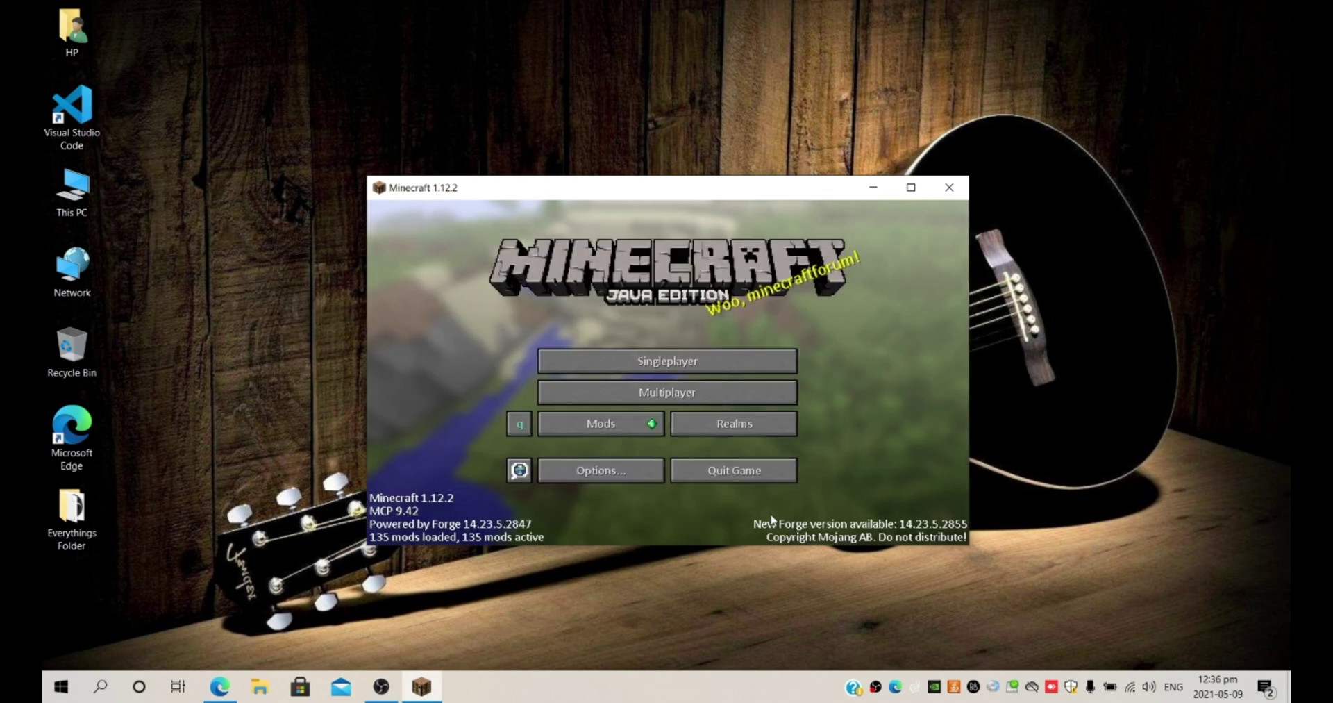
# Step: Start a new singleplayer world setup, then cancel back to the main menu
pyautogui.click(691, 361)
pyautogui.click(732, 484)
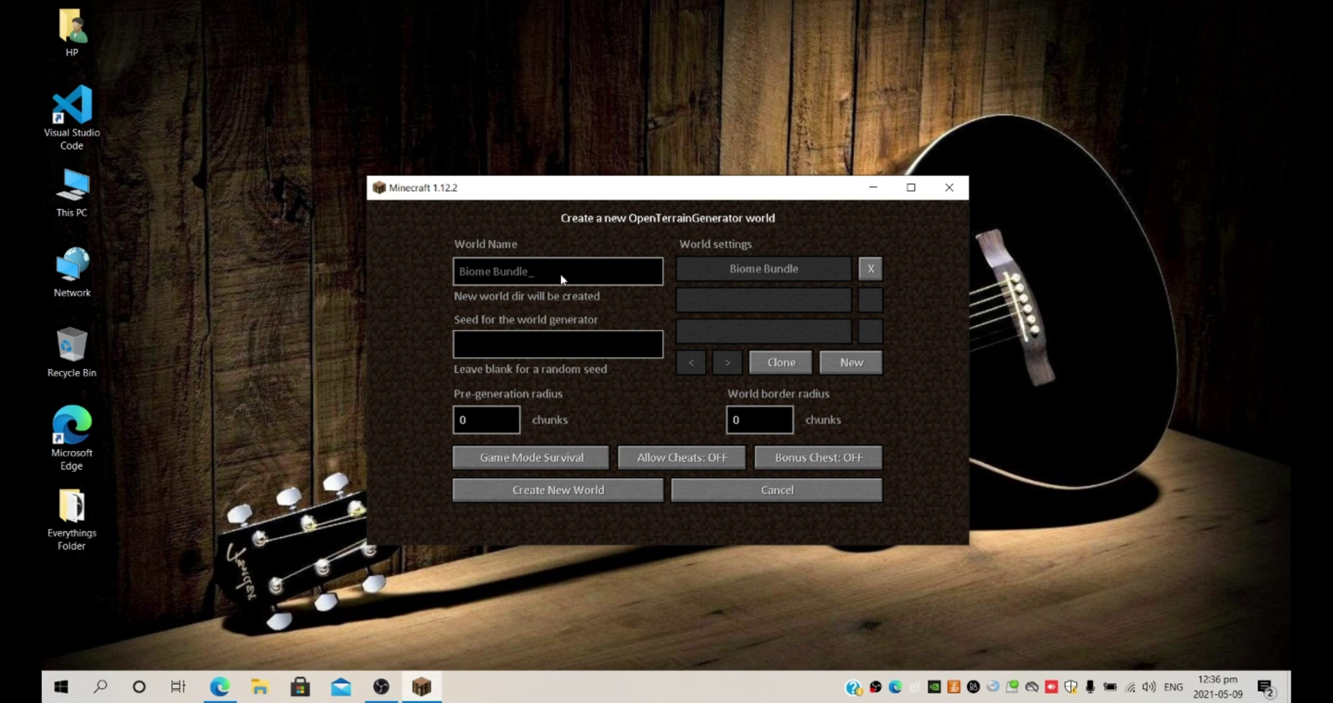
pyautogui.click(743, 495)
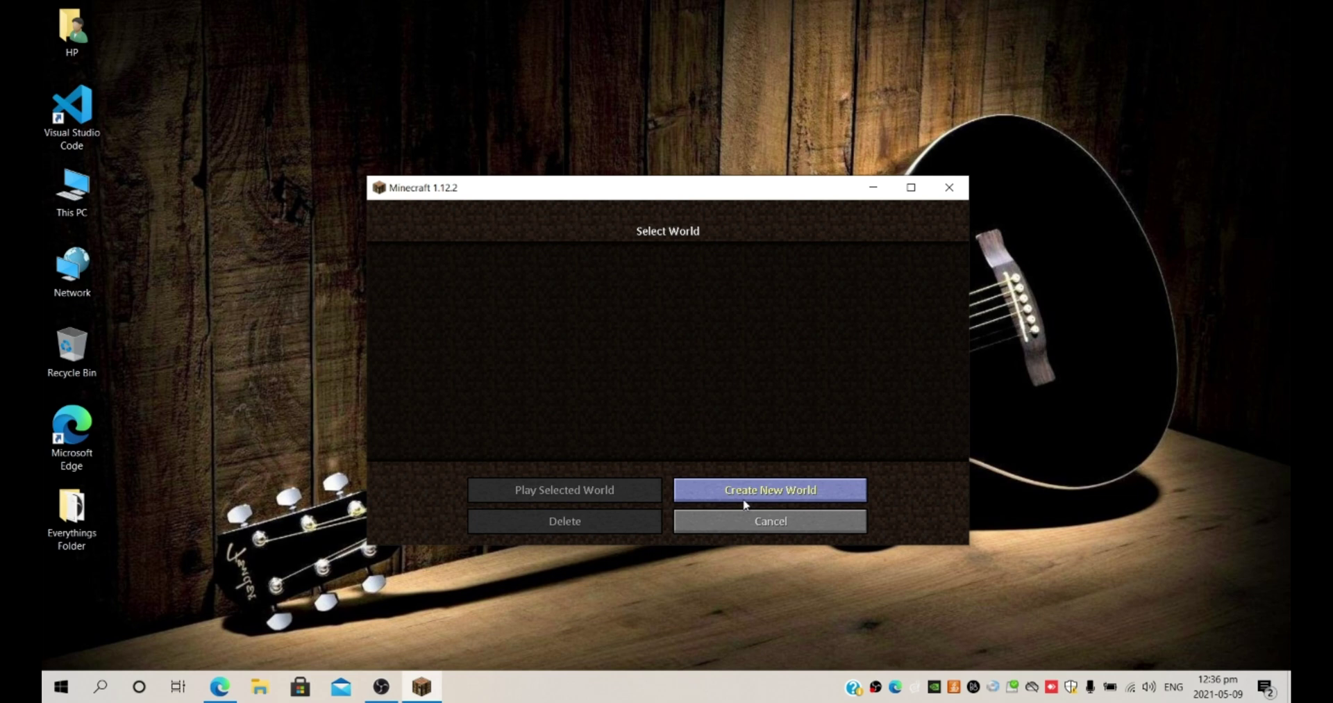
pyautogui.click(768, 521)
# Step: Set Master Volume to 28% in the Music & Sounds options
pyautogui.click(605, 479)
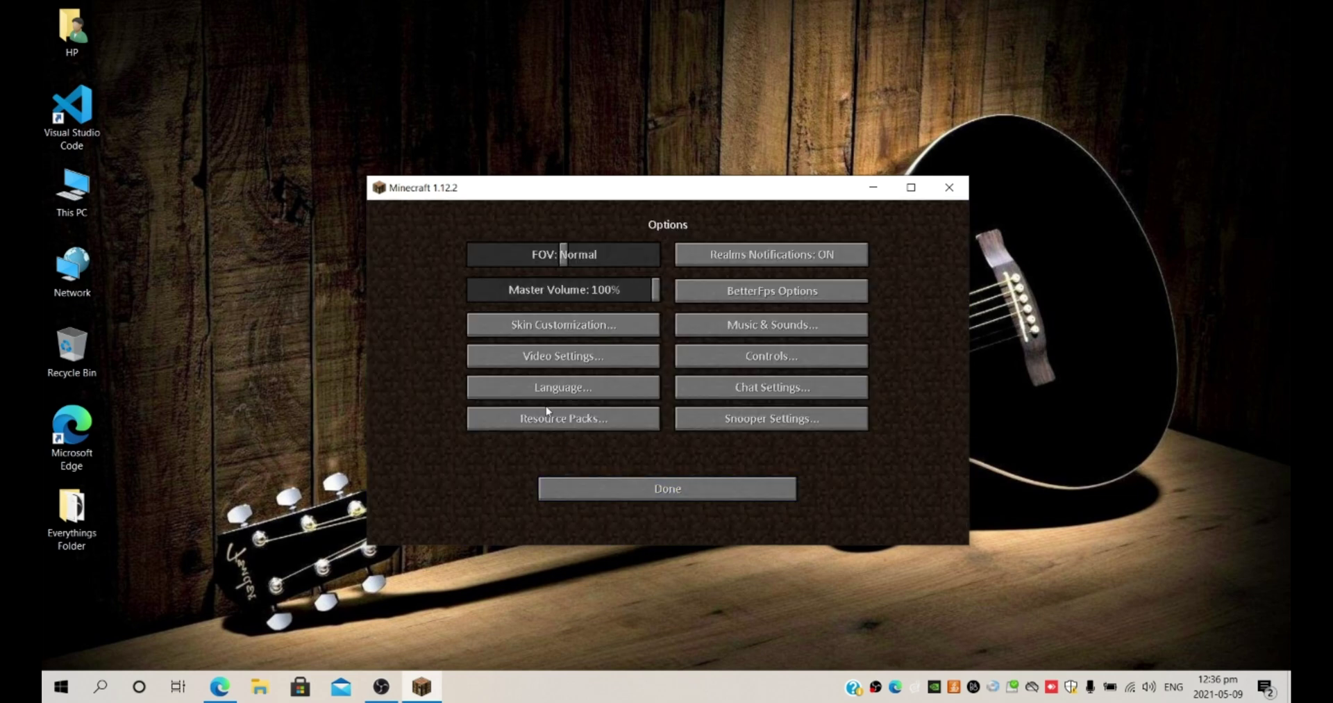
pyautogui.click(762, 324)
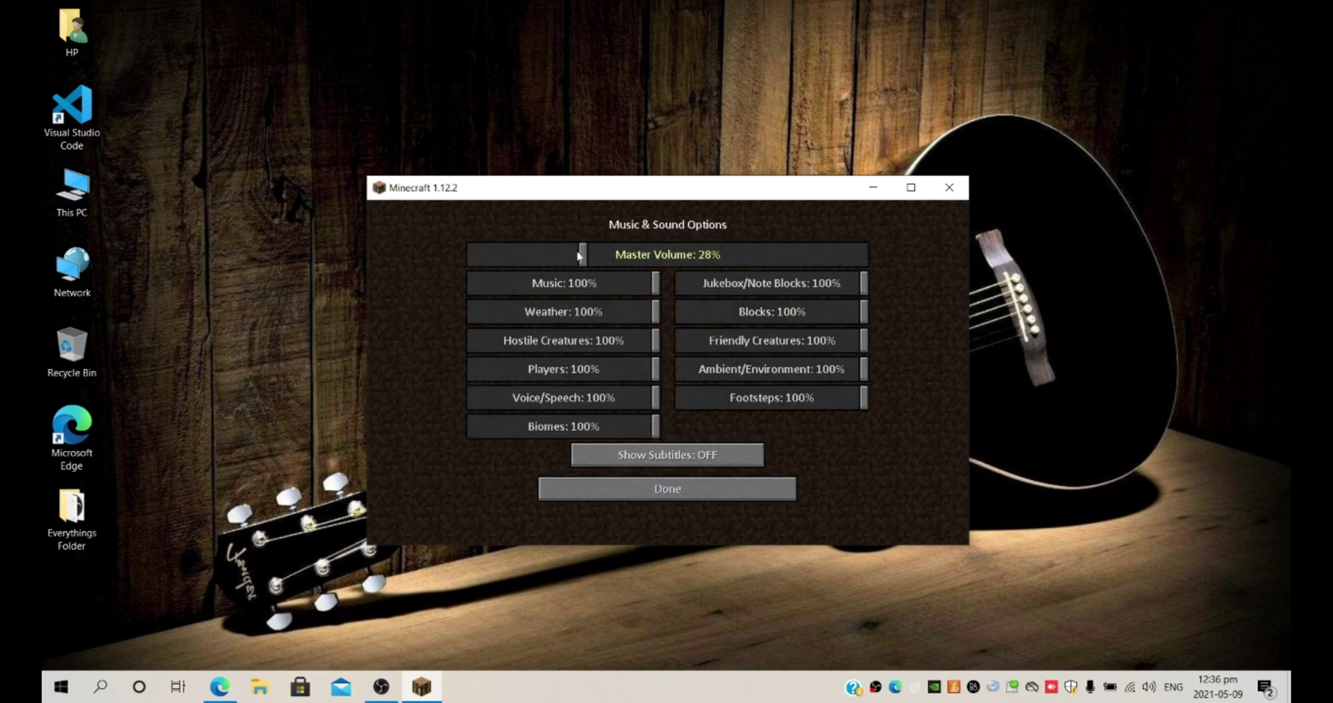
pyautogui.click(630, 482)
pyautogui.click(630, 484)
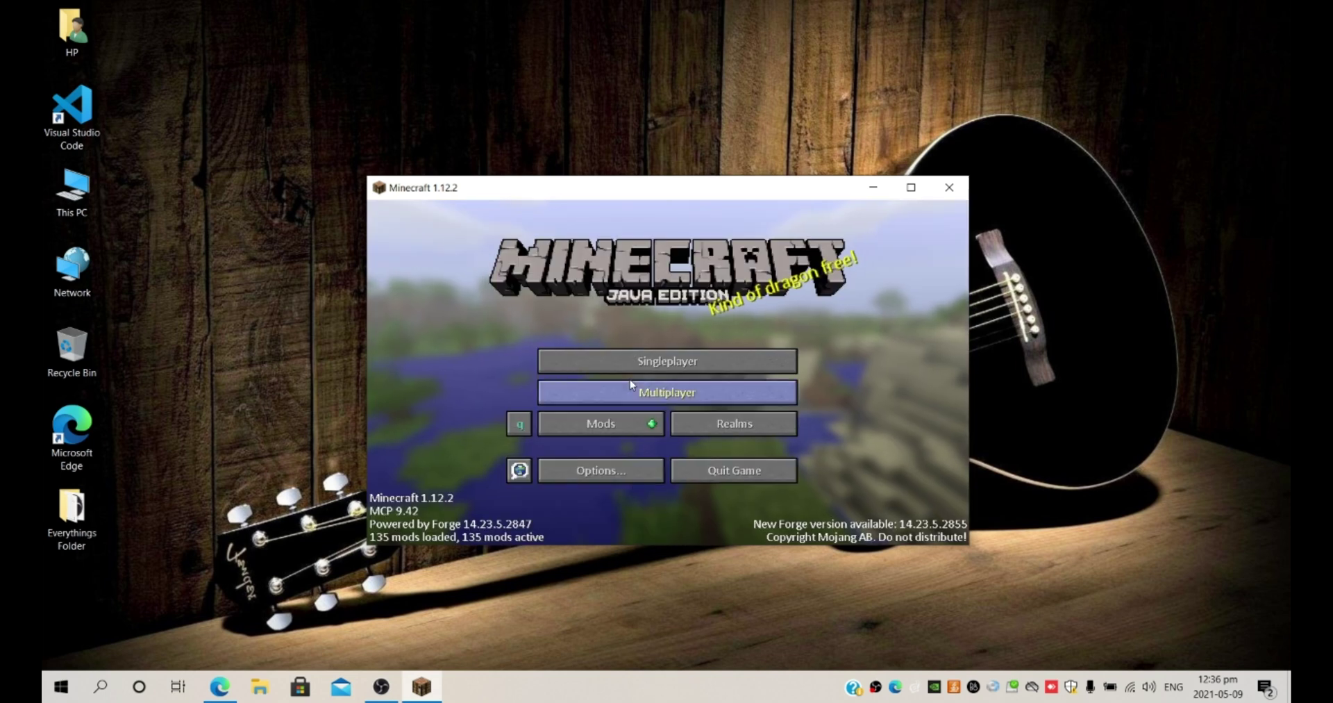
# Step: Create and load a new singleplayer world in Creative game mode
pyautogui.click(632, 371)
pyautogui.click(755, 491)
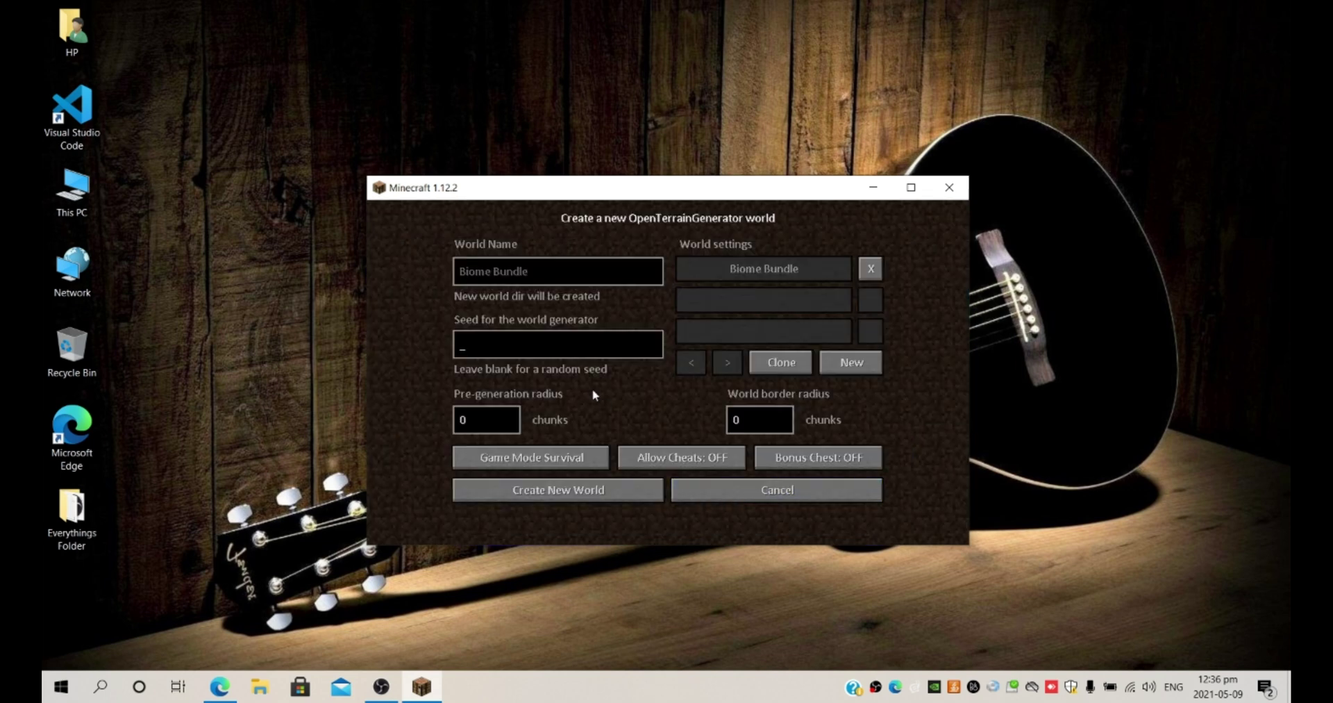
pyautogui.click(517, 458)
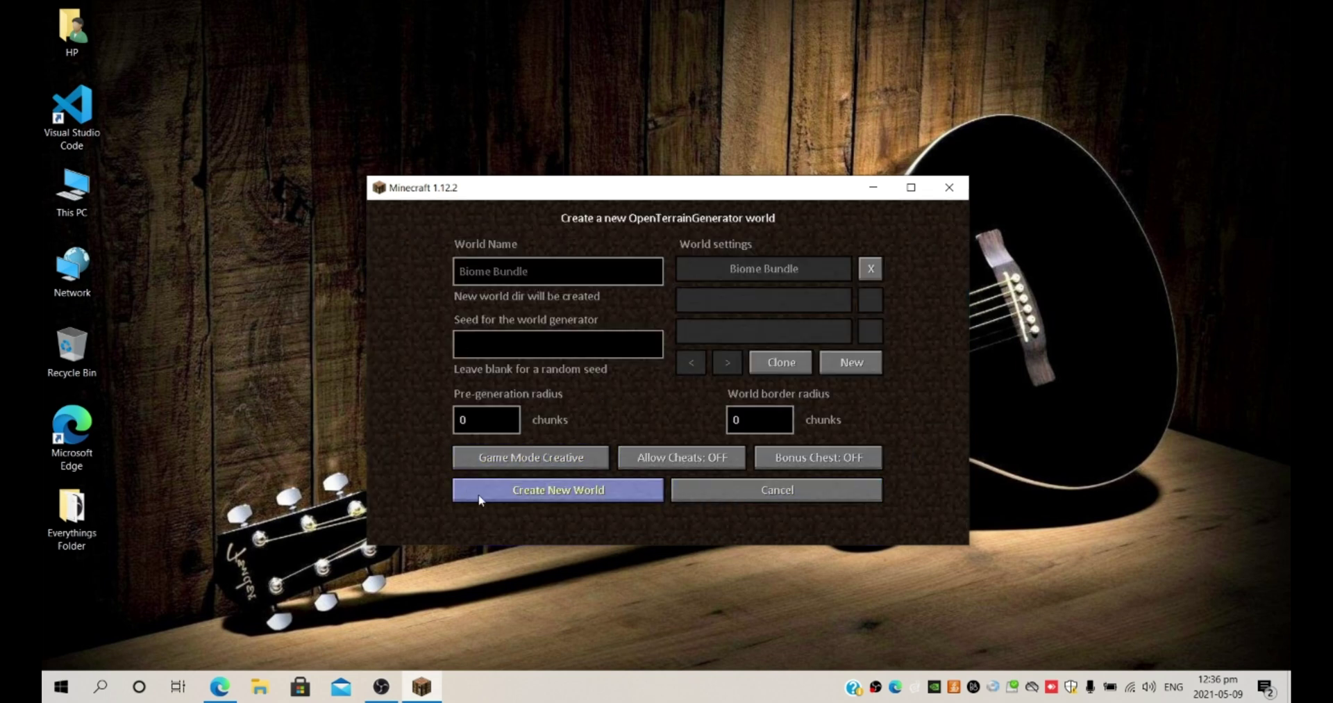
pyautogui.click(496, 492)
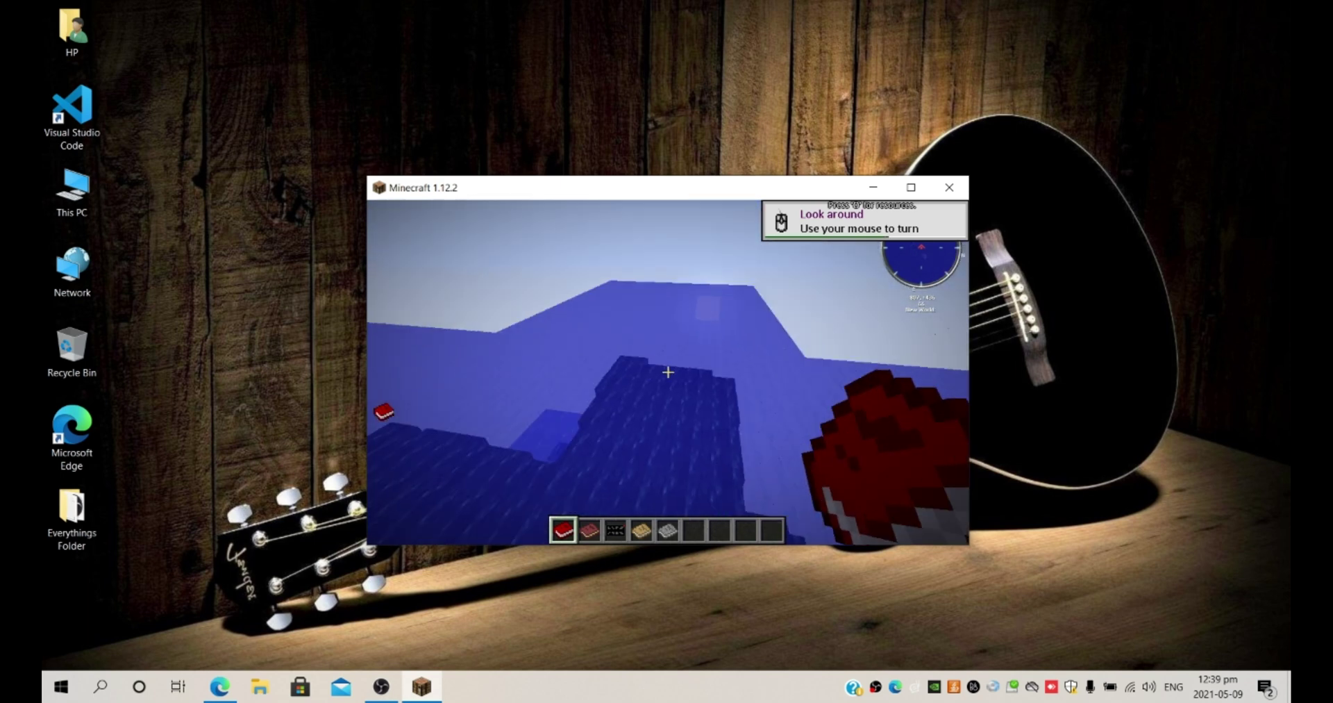
# Step: Find the Augury Chestplate in the creative Advent Armors tab and put it in hotbar slot 3
pyautogui.press('e')
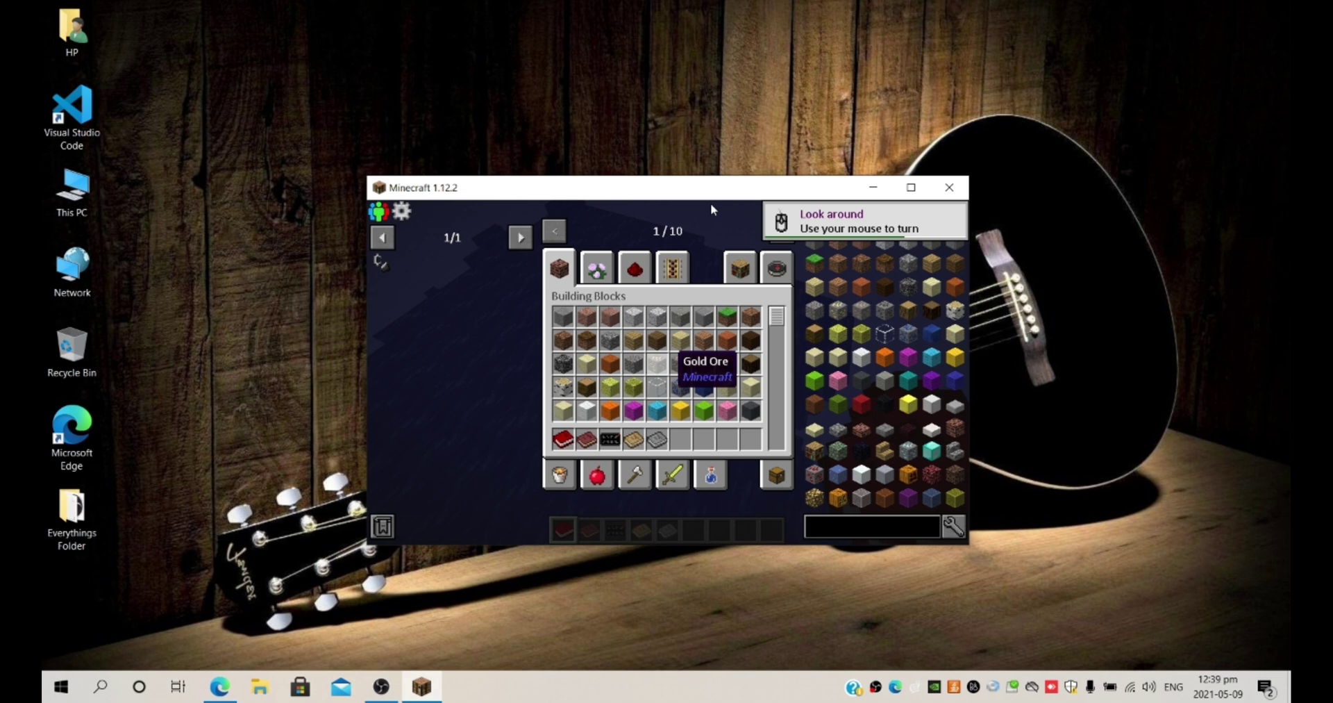
pyautogui.click(782, 239)
pyautogui.click(782, 242)
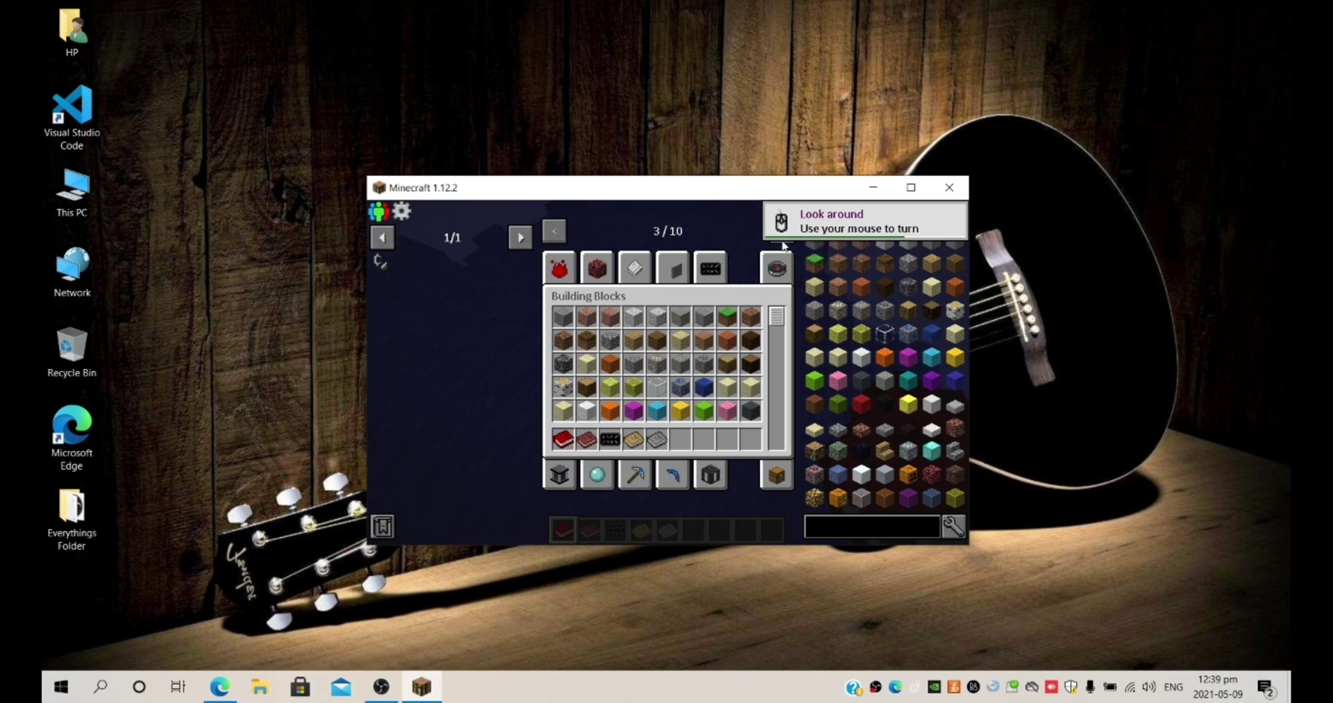
pyautogui.click(635, 268)
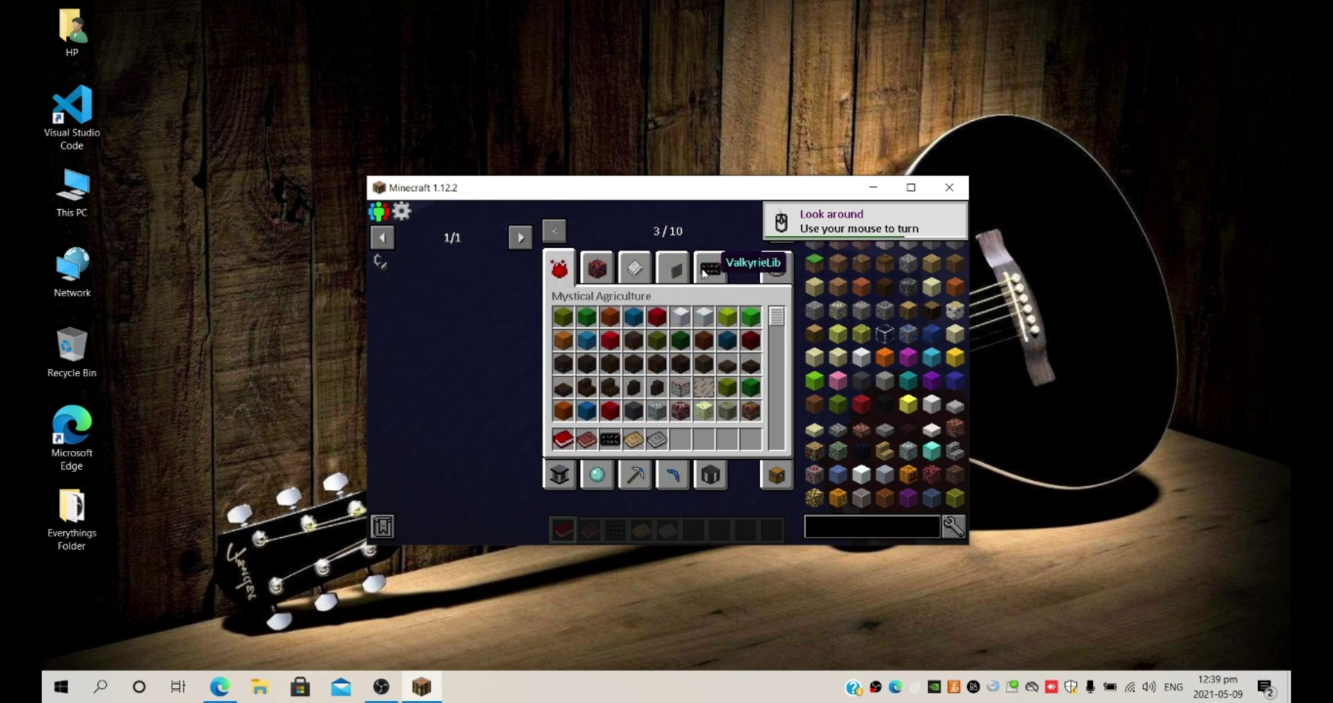
pyautogui.click(777, 249)
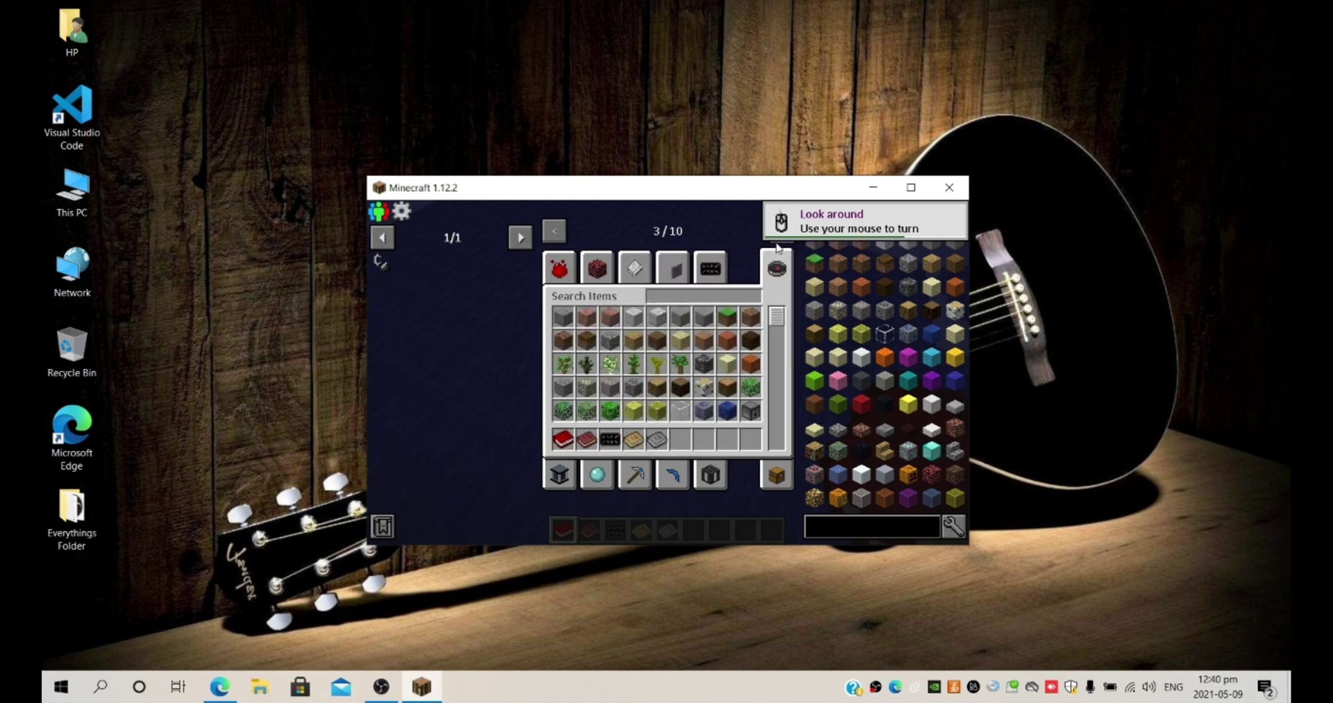
pyautogui.click(782, 243)
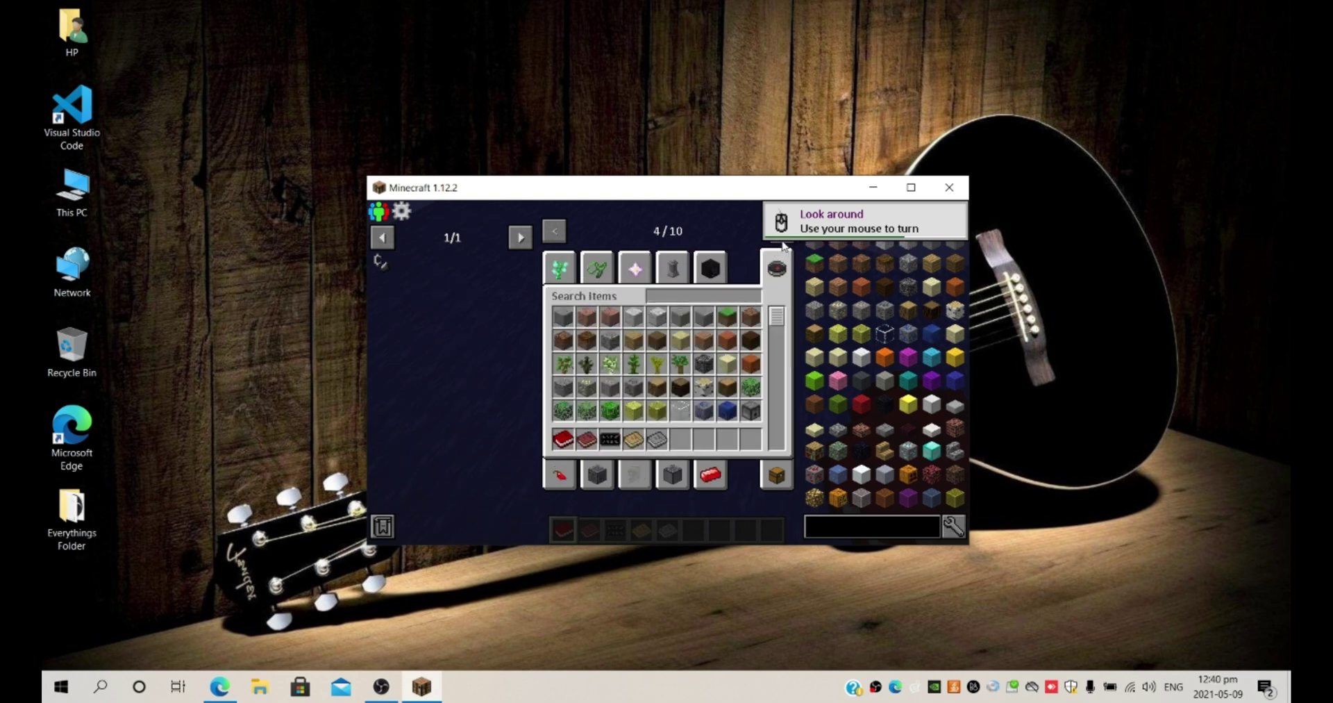
pyautogui.click(782, 243)
pyautogui.click(597, 268)
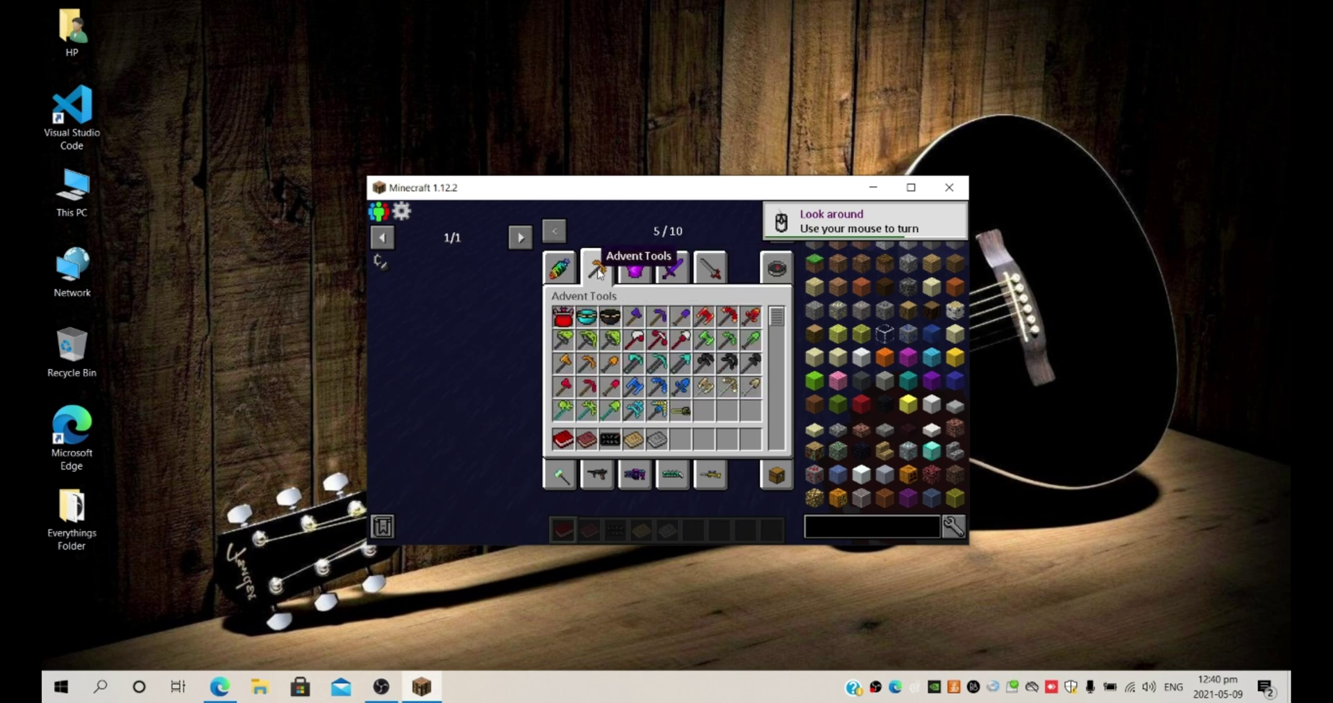
pyautogui.click(634, 272)
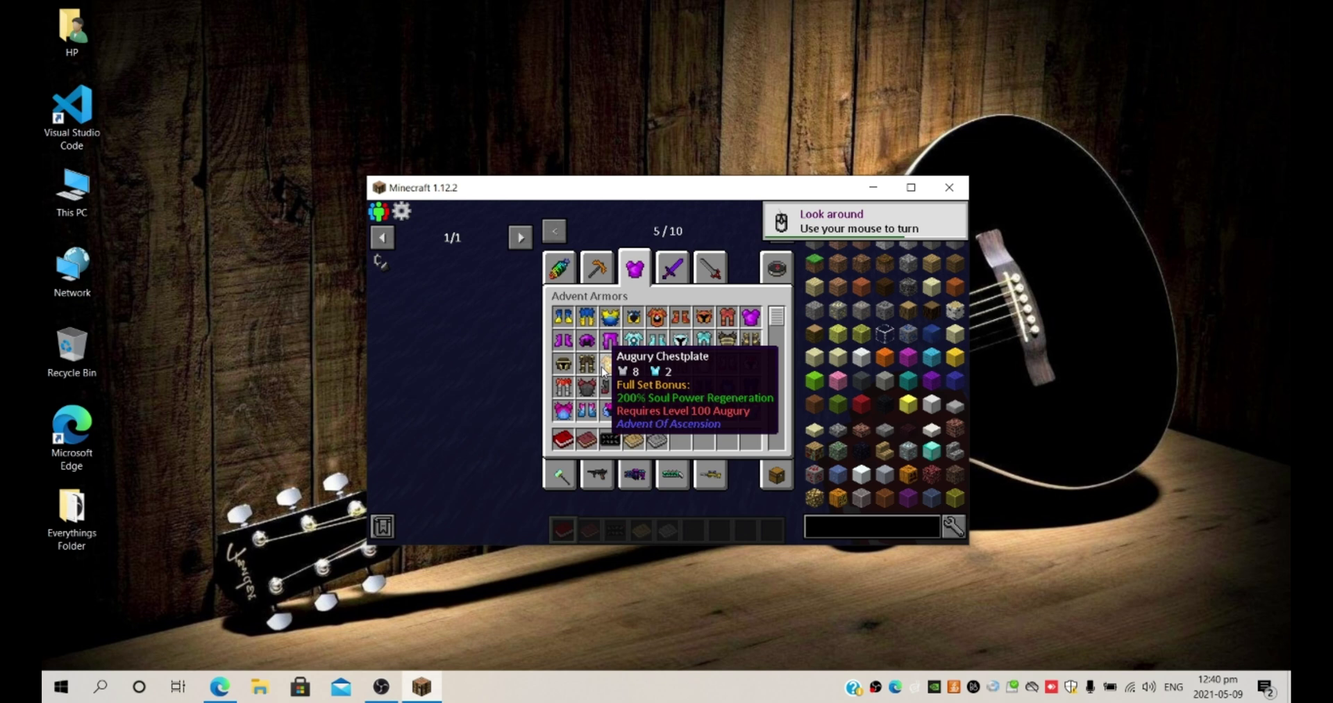
pyautogui.press('3')
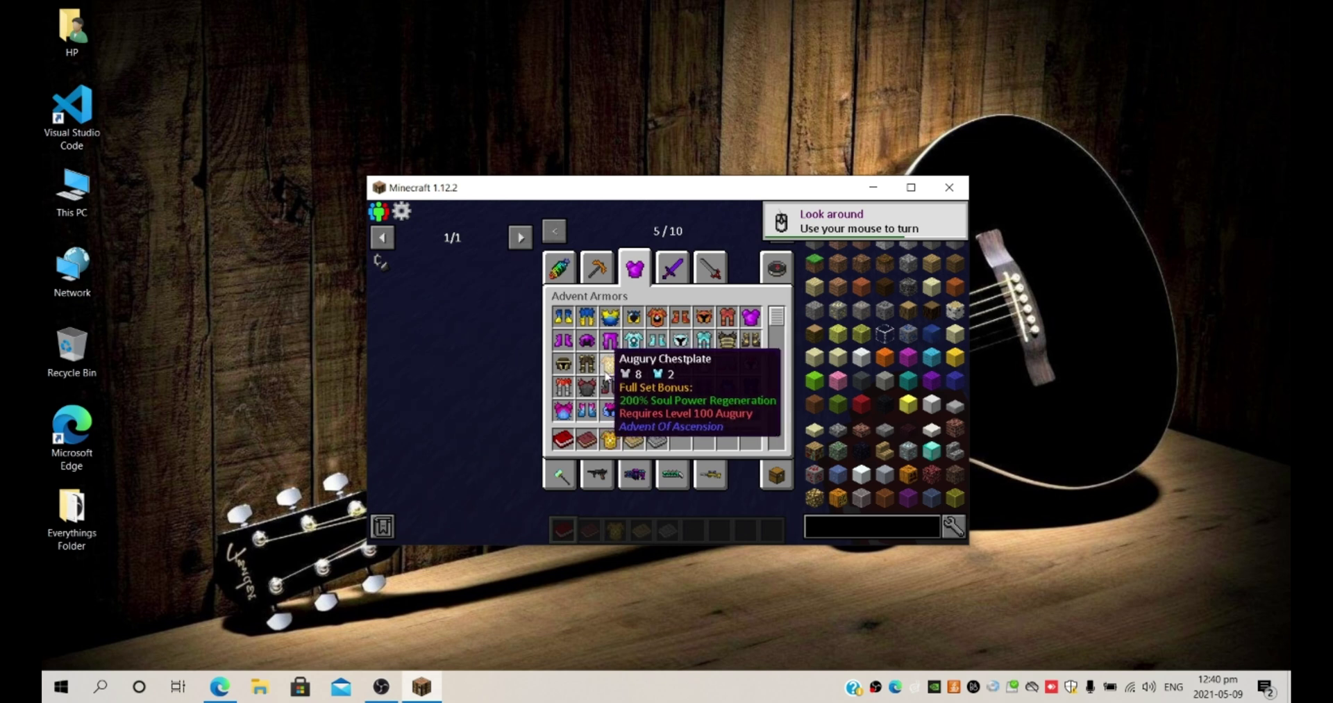
# Step: Fly across the water toward the island with the lava crater
pyautogui.press('e')
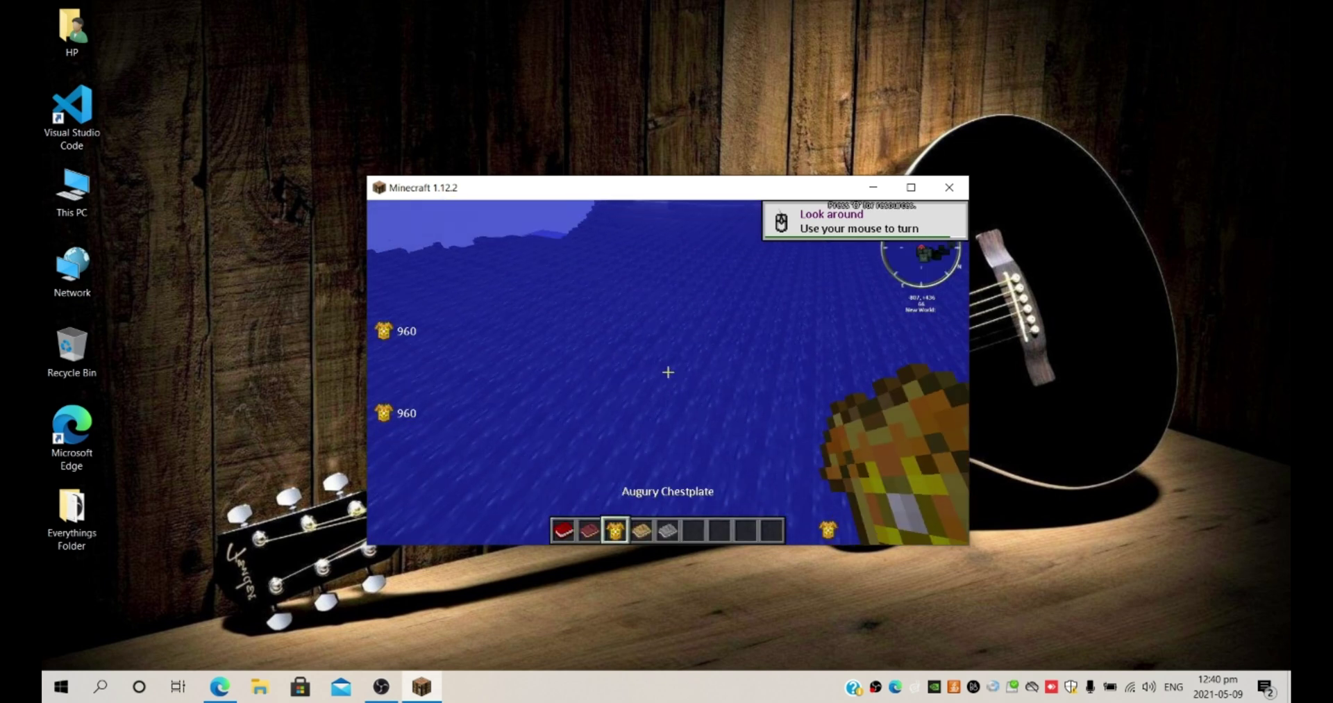
pyautogui.moveTo(668, 373)
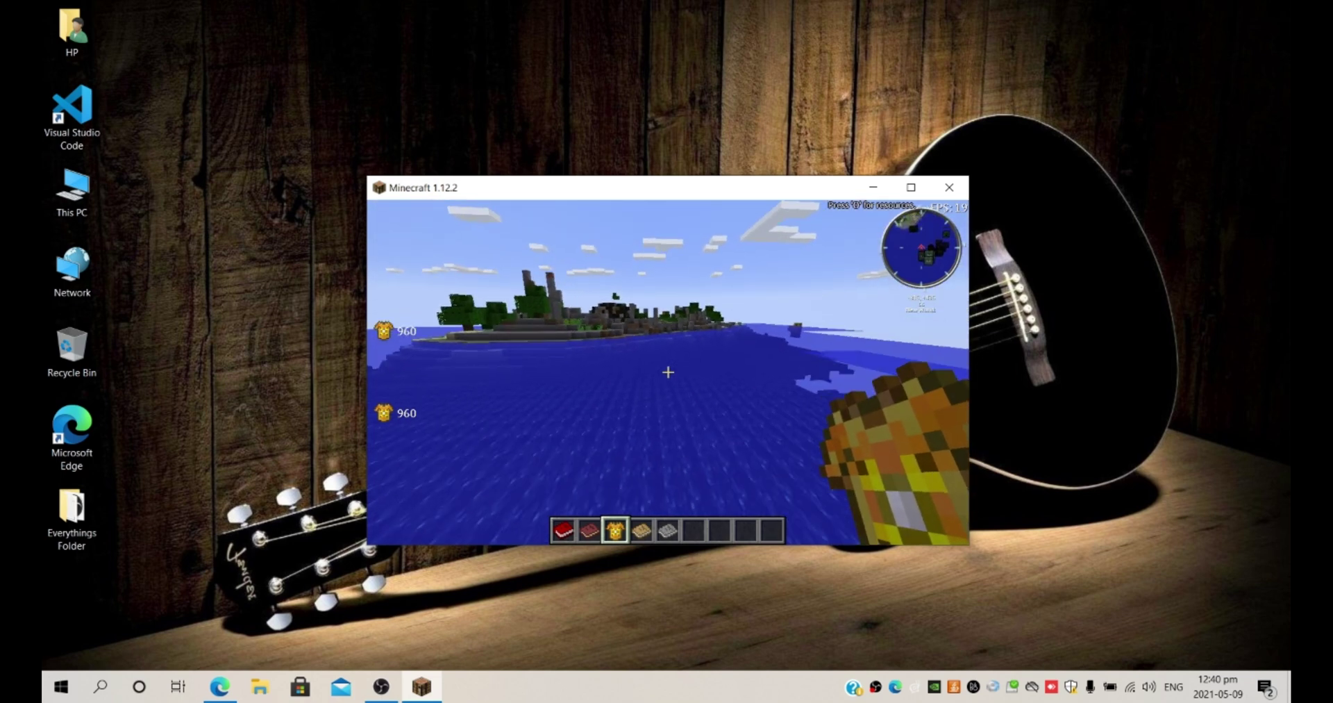
pyautogui.press('w')
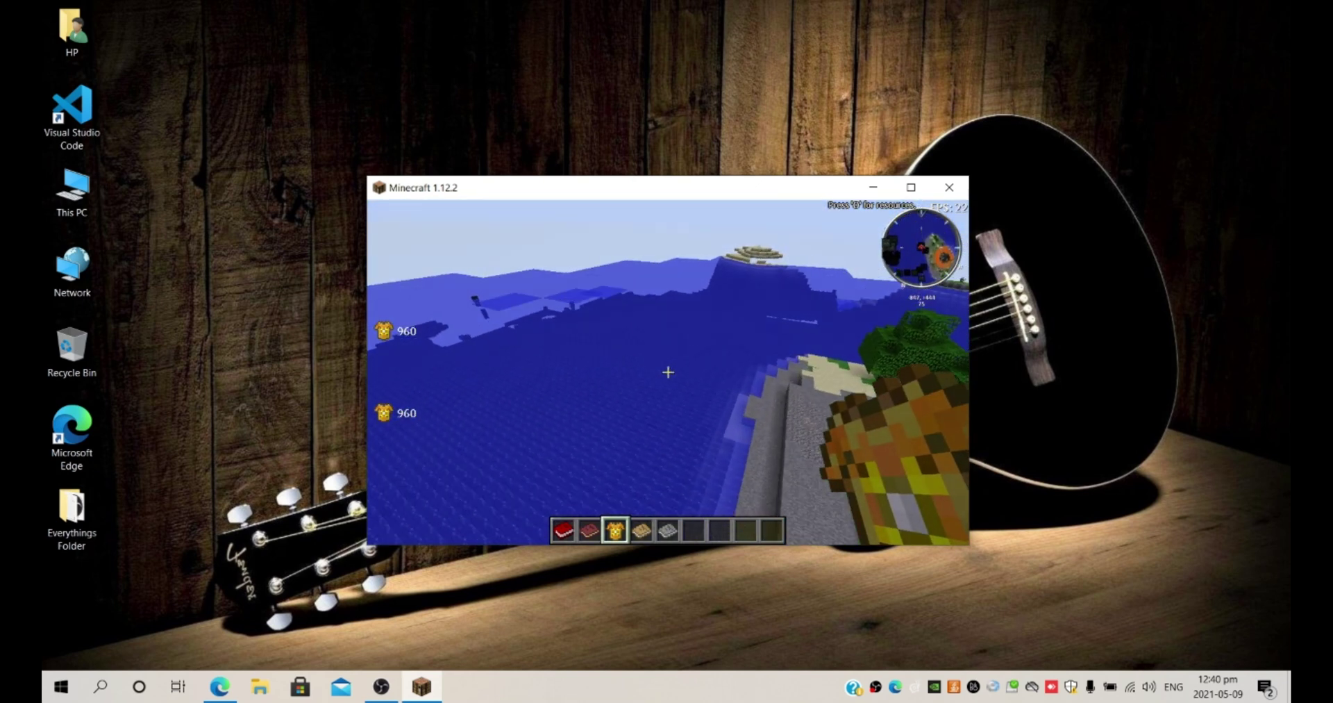
# Step: Rebind Toggle Perspective from F5 to the grave (`) key, then resume the game
pyautogui.press('Escape')
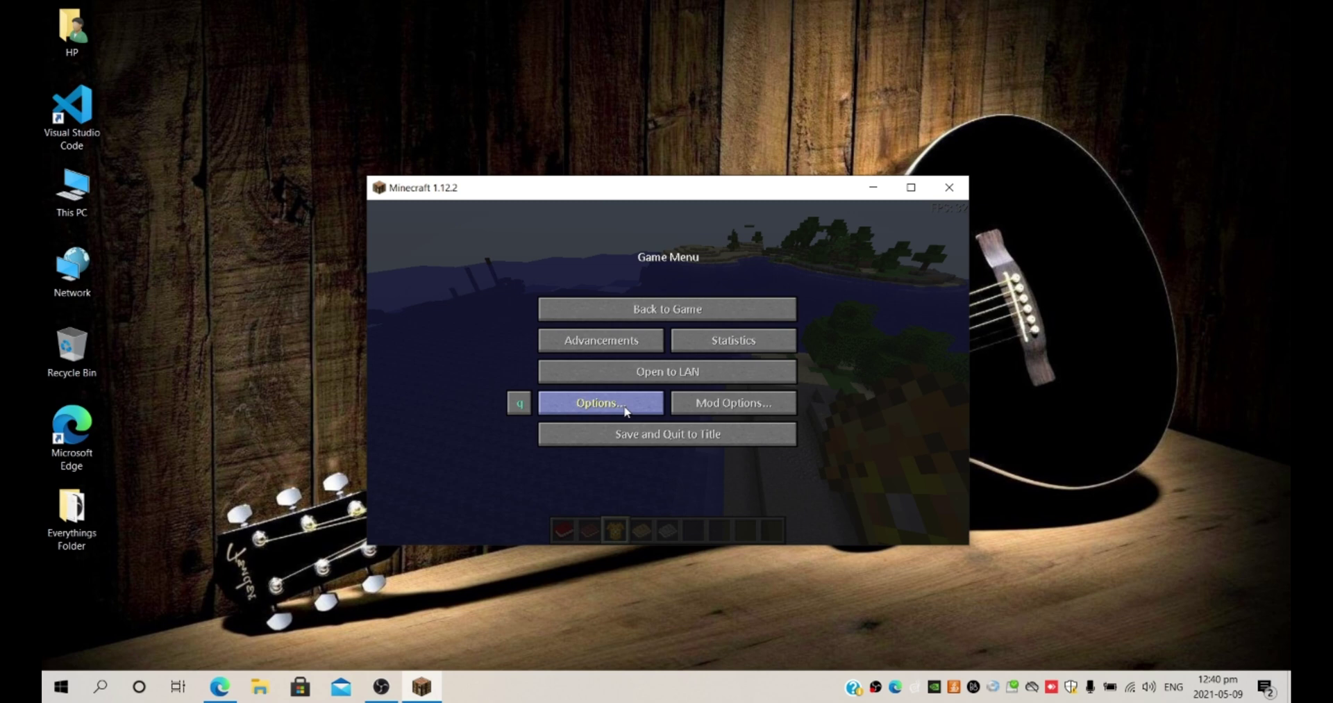
pyautogui.click(618, 401)
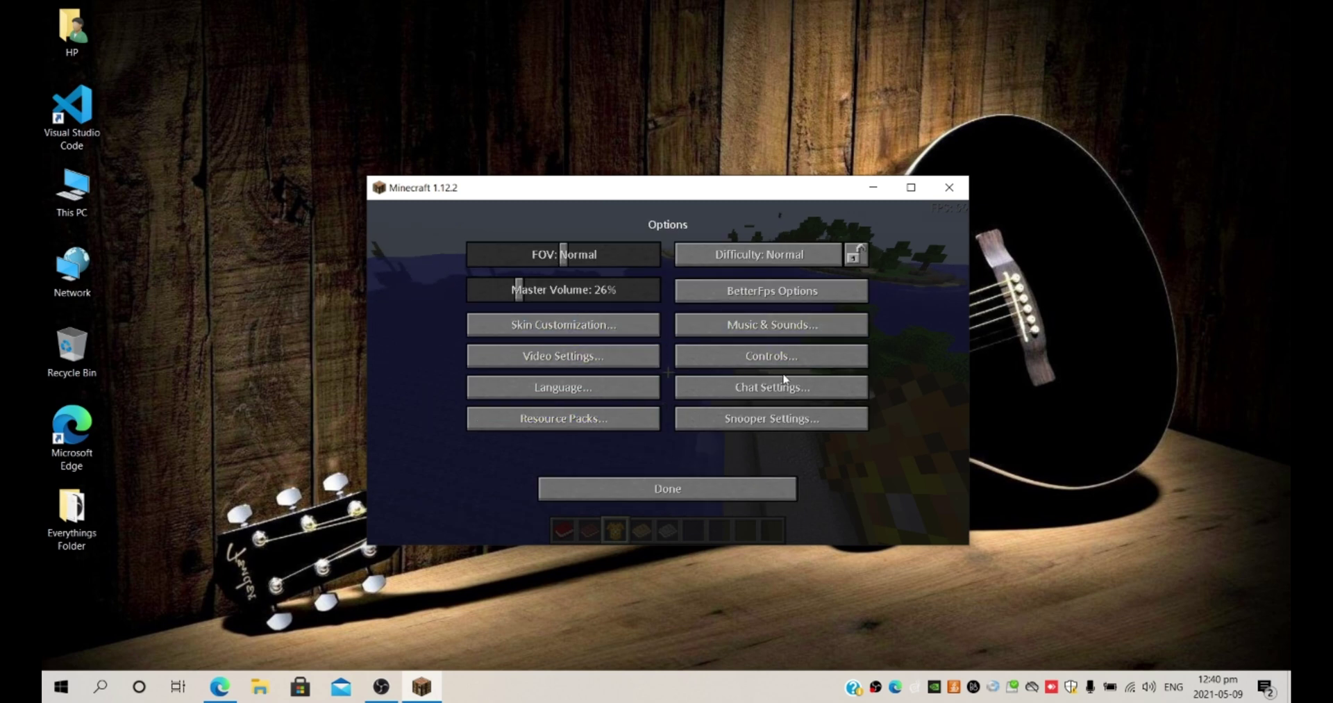
pyautogui.click(743, 354)
pyautogui.scroll(-2, 568, 354)
pyautogui.scroll(-10, 569, 356)
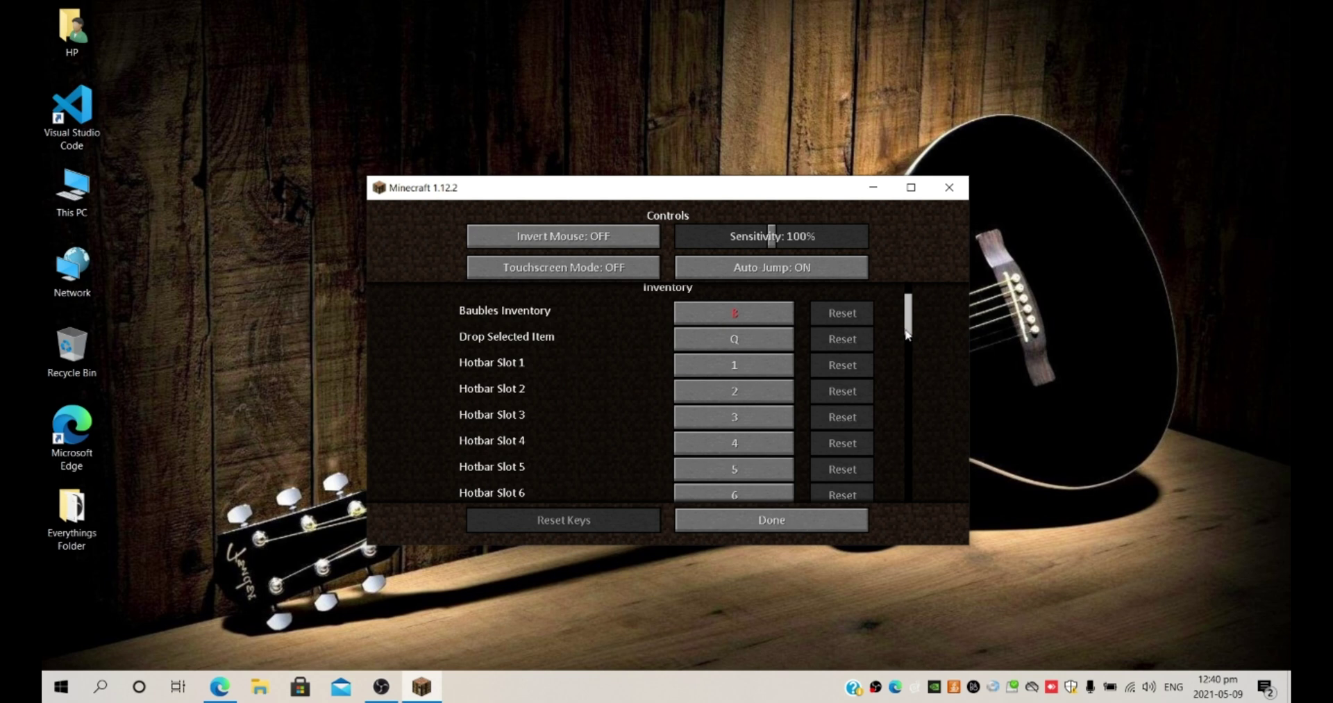
pyautogui.moveTo(907, 339)
pyautogui.mouseDown()
pyautogui.moveTo(896, 378)
pyautogui.moveTo(726, 357)
pyautogui.mouseUp()
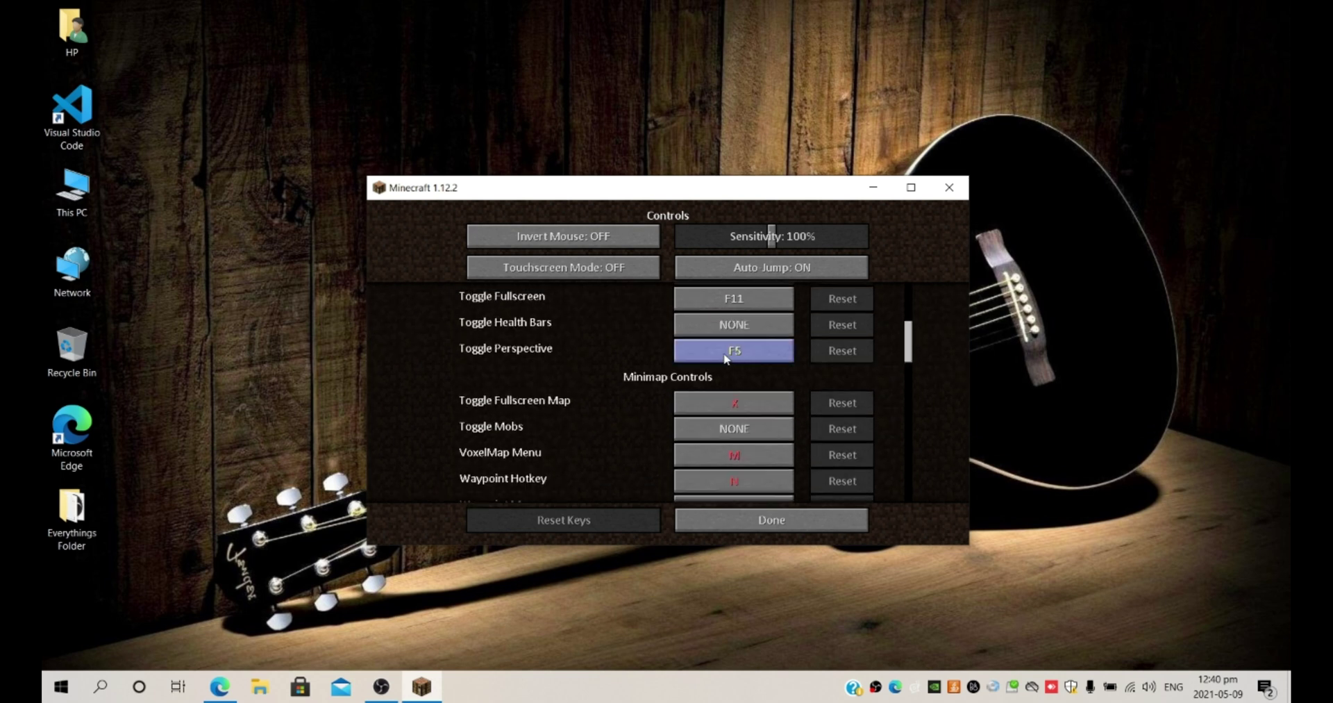
pyautogui.press('`')
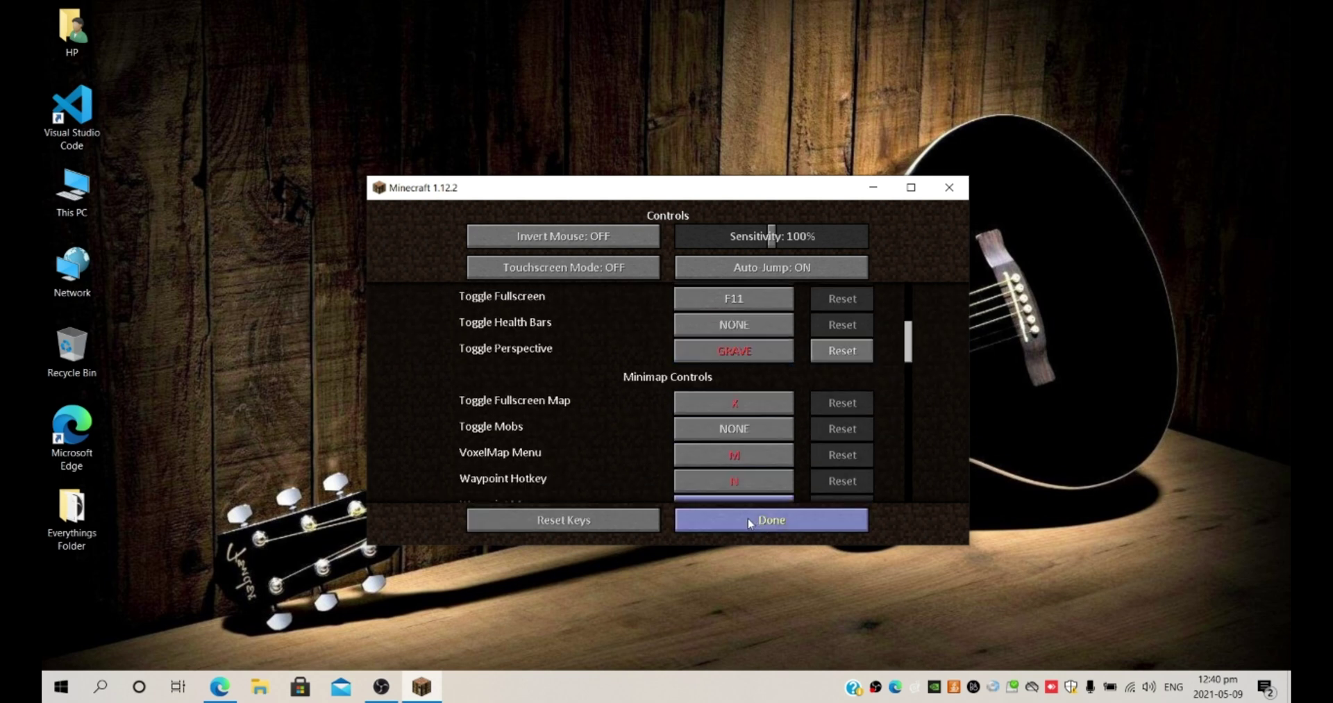
pyautogui.click(750, 520)
pyautogui.click(674, 484)
pyautogui.click(667, 309)
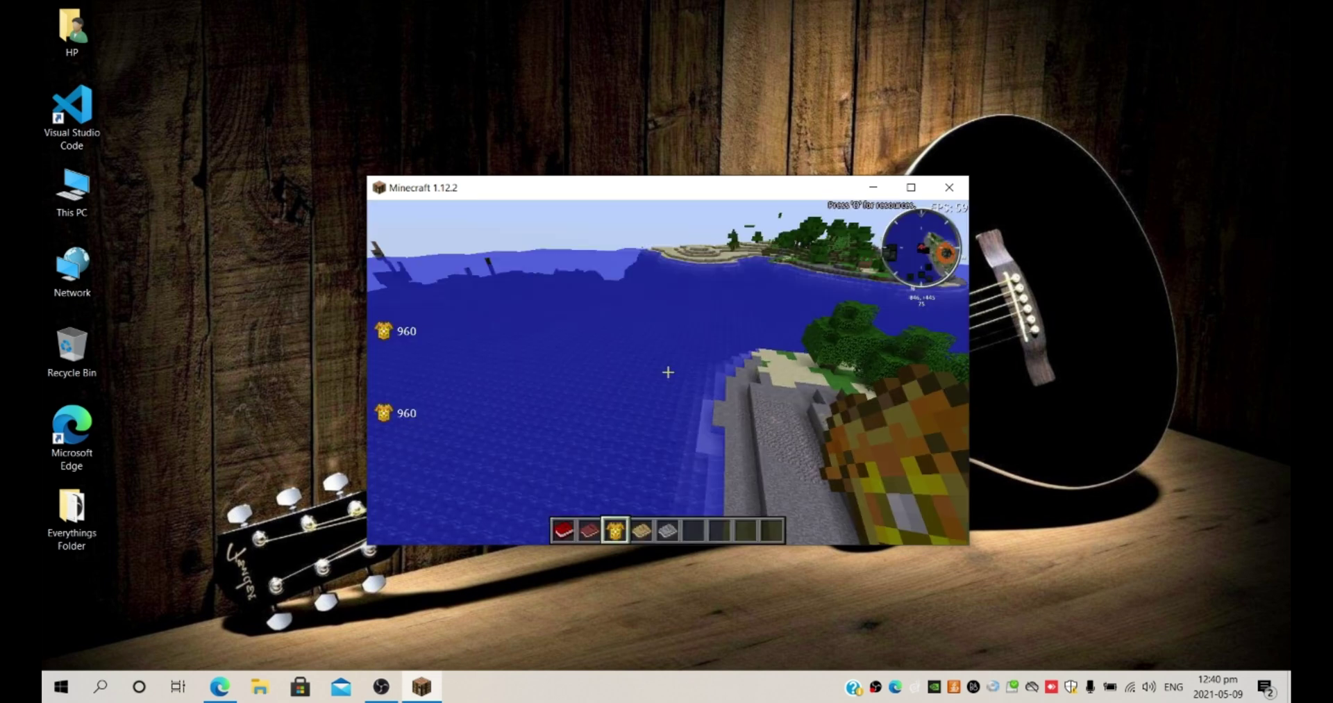
# Step: Switch to third-person view, walk along the stone path onto the sand, then pause
pyautogui.press('`')
pyautogui.press('`')
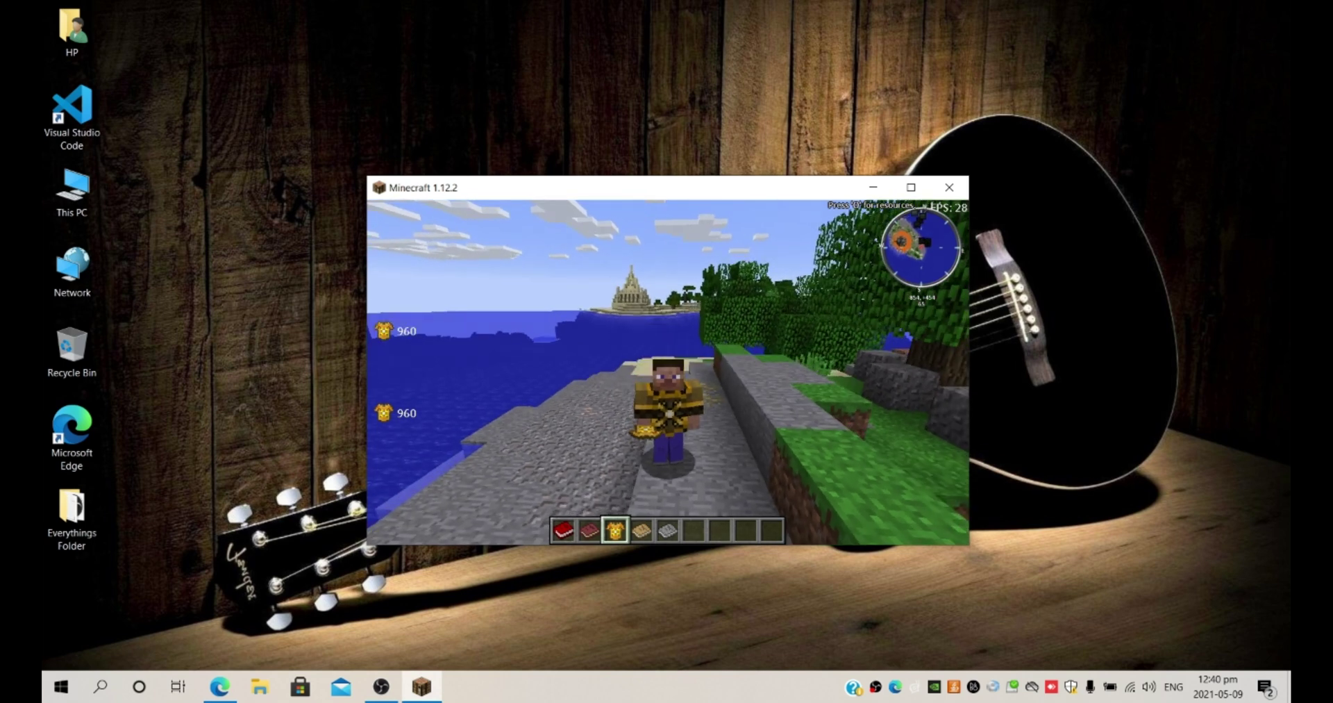
pyautogui.press('w')
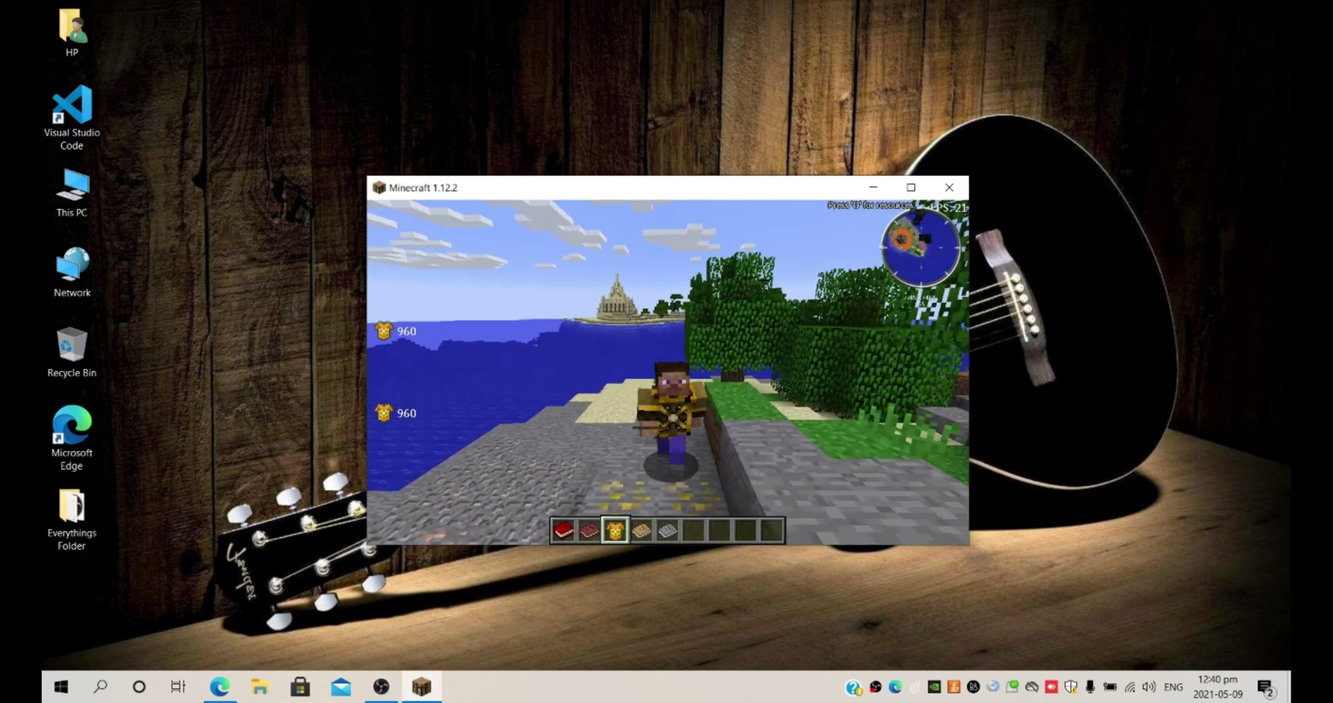
pyautogui.press('w')
pyautogui.press('w')
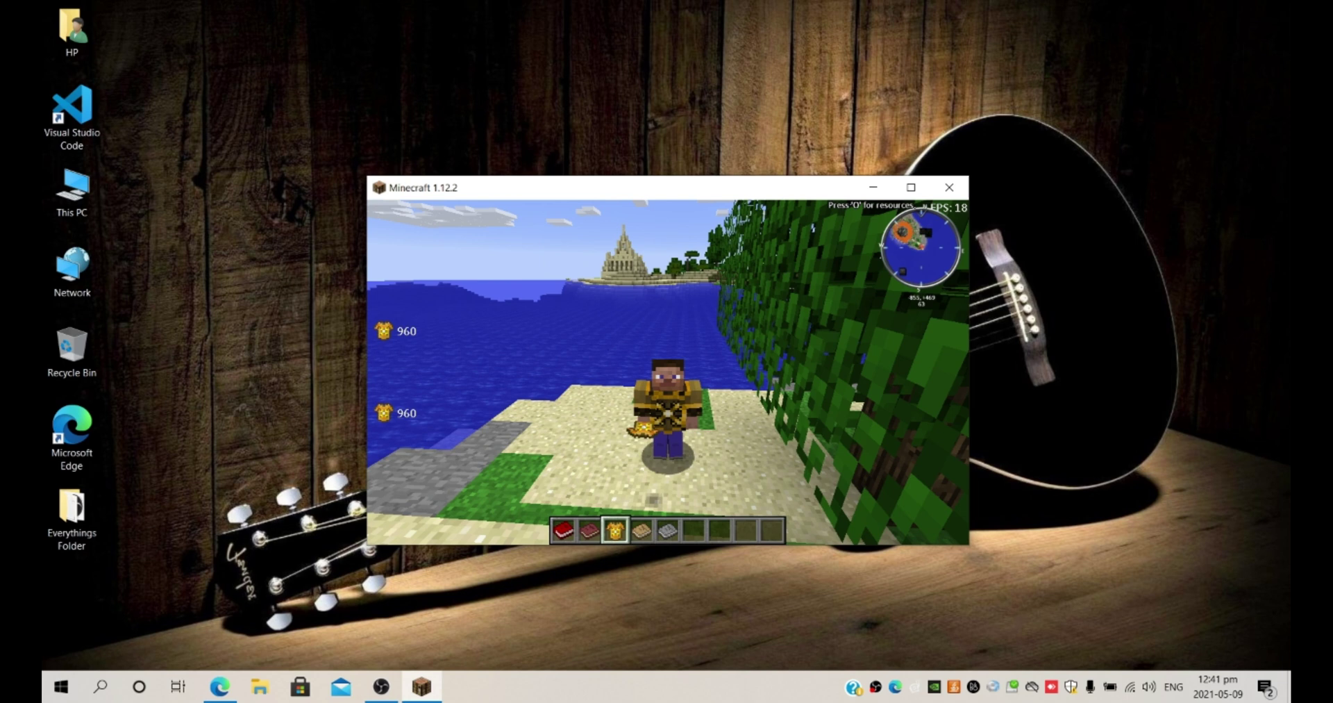
pyautogui.press('w')
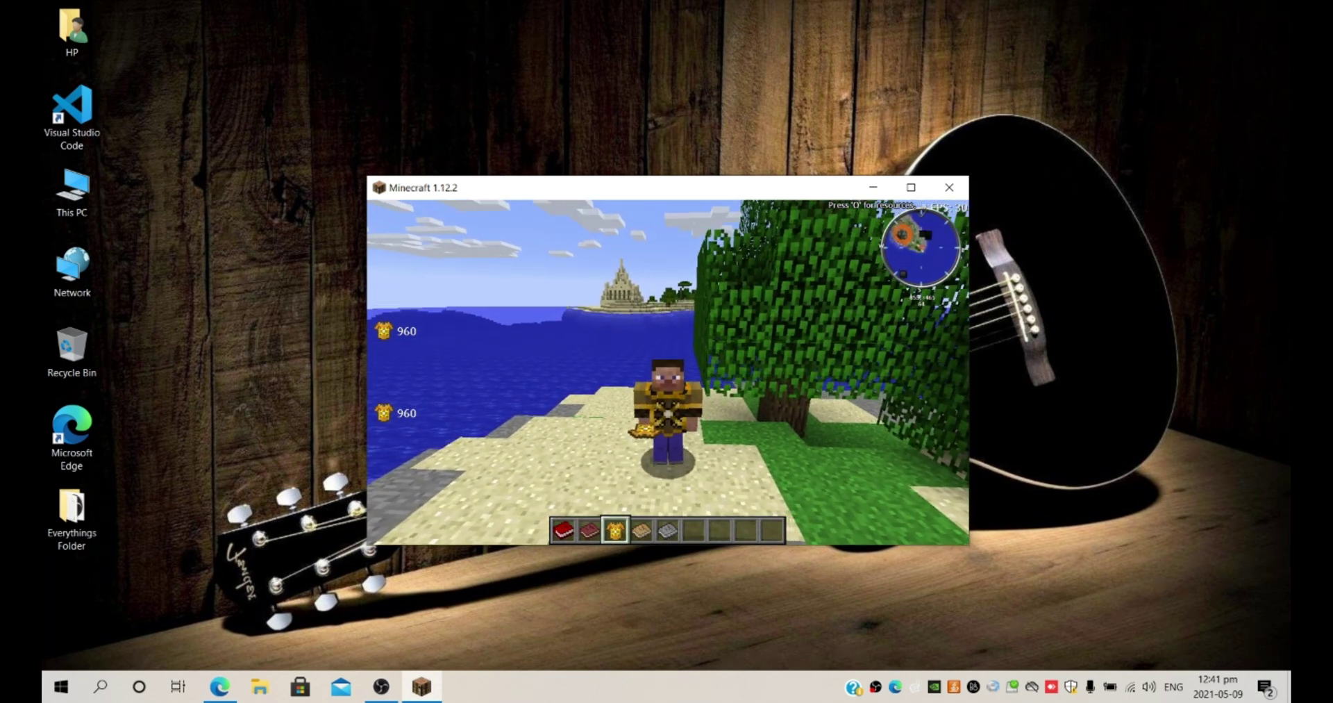
pyautogui.press('Escape')
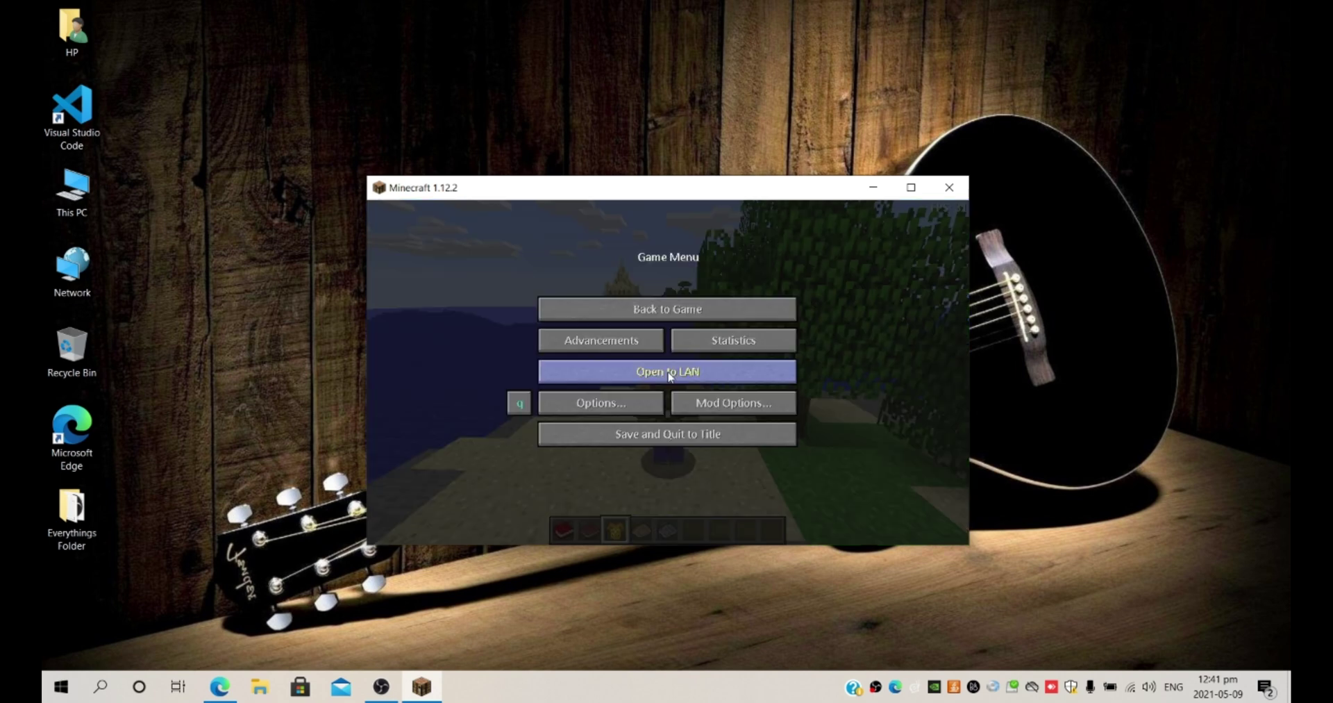
# Step: Check the Music & Sounds settings, then resume and walk onto the stone beside the shore
pyautogui.click(584, 408)
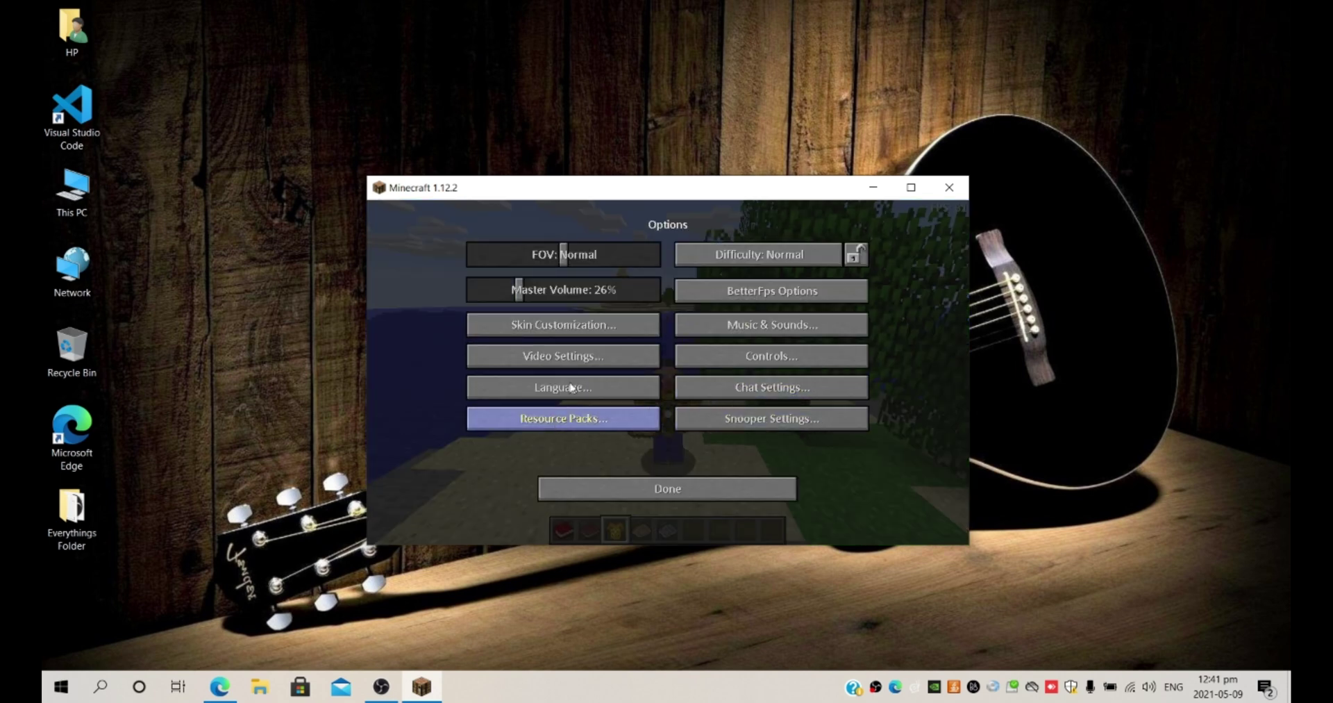
pyautogui.click(742, 324)
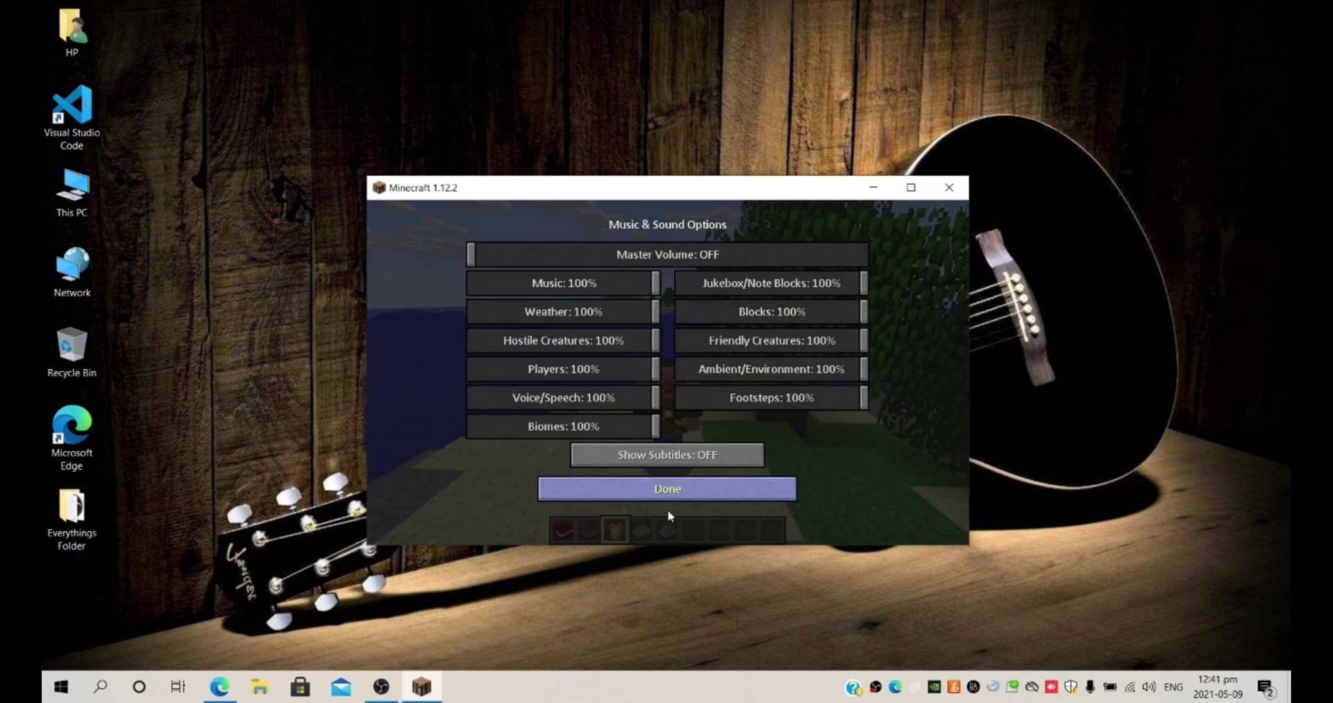
pyautogui.click(668, 490)
pyautogui.click(666, 483)
pyautogui.press('Escape')
pyautogui.press('w')
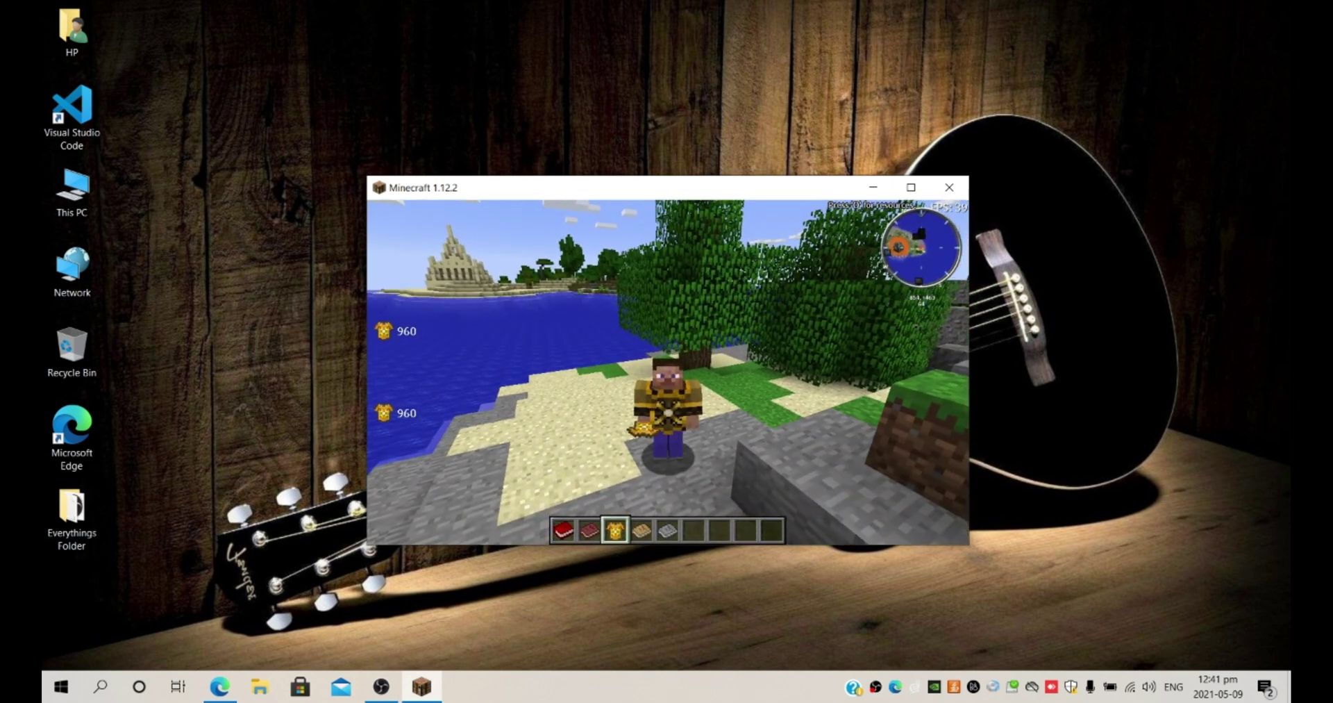
# Step: Walk the armoured character off the stone and across the sand toward the castle island
pyautogui.press('w')
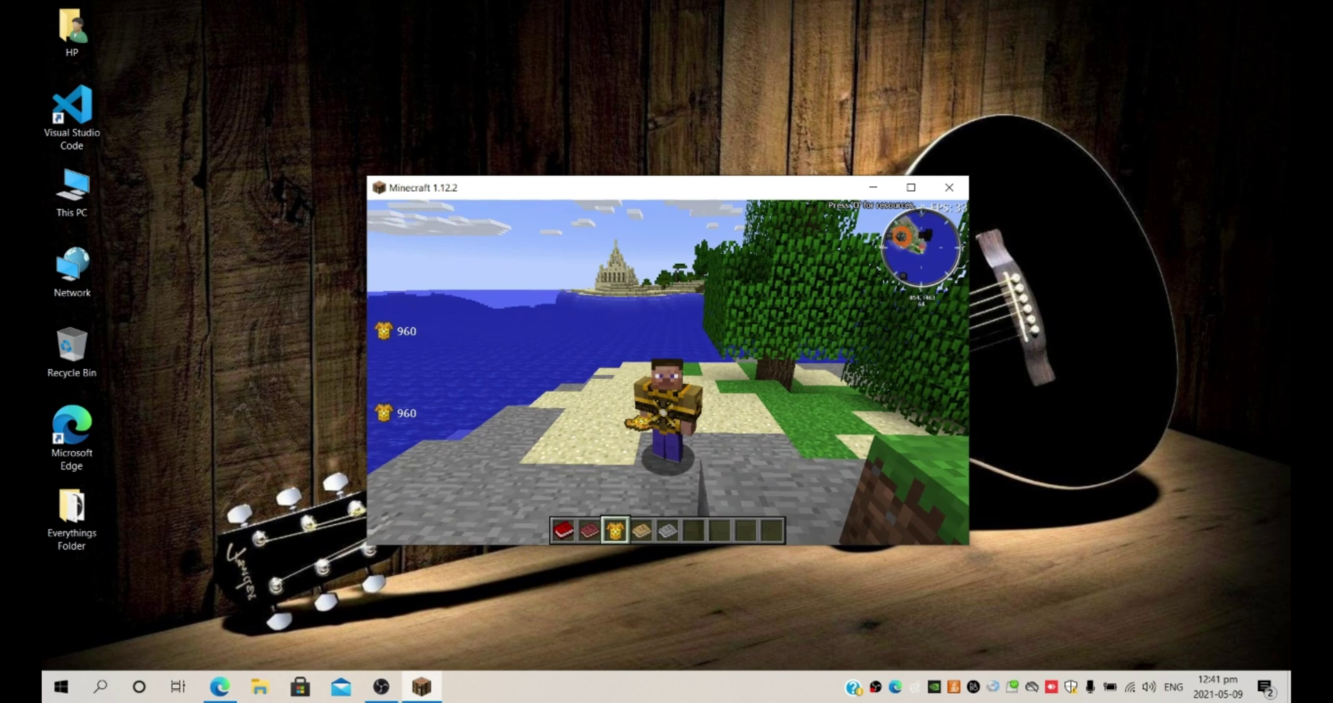
pyautogui.press('w')
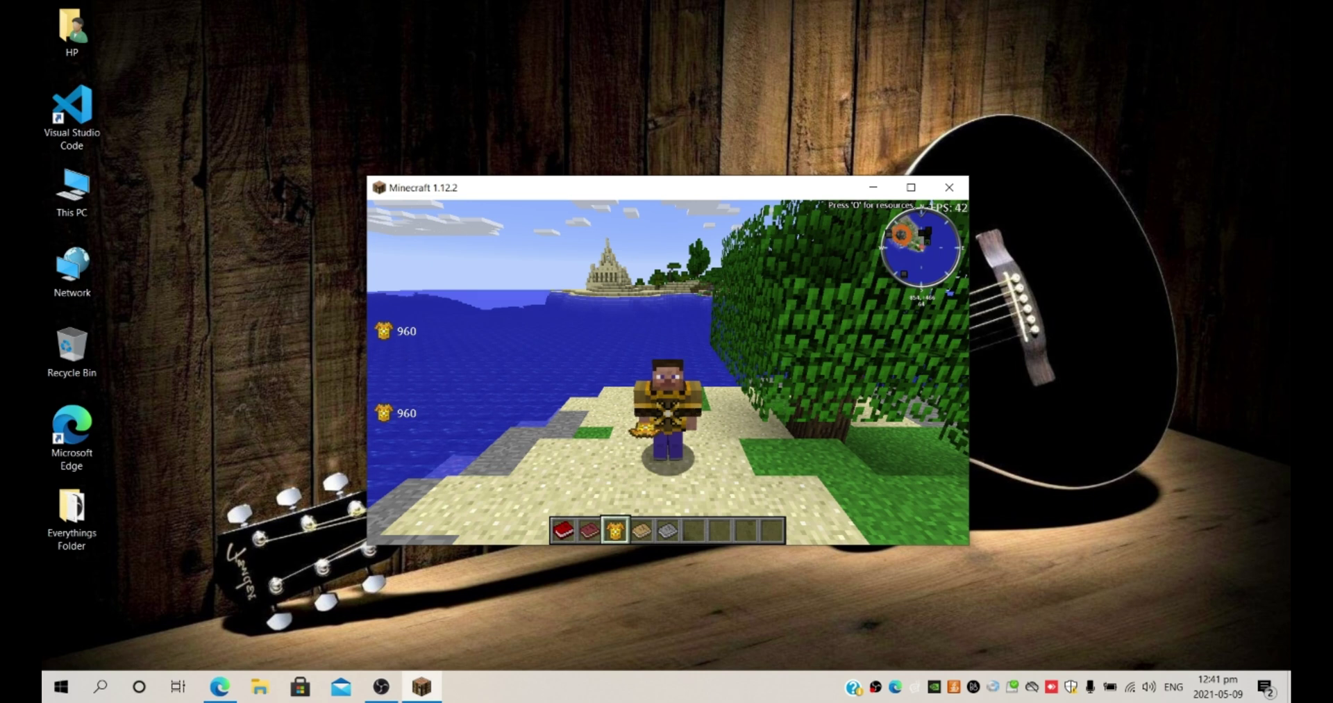
pyautogui.press('w')
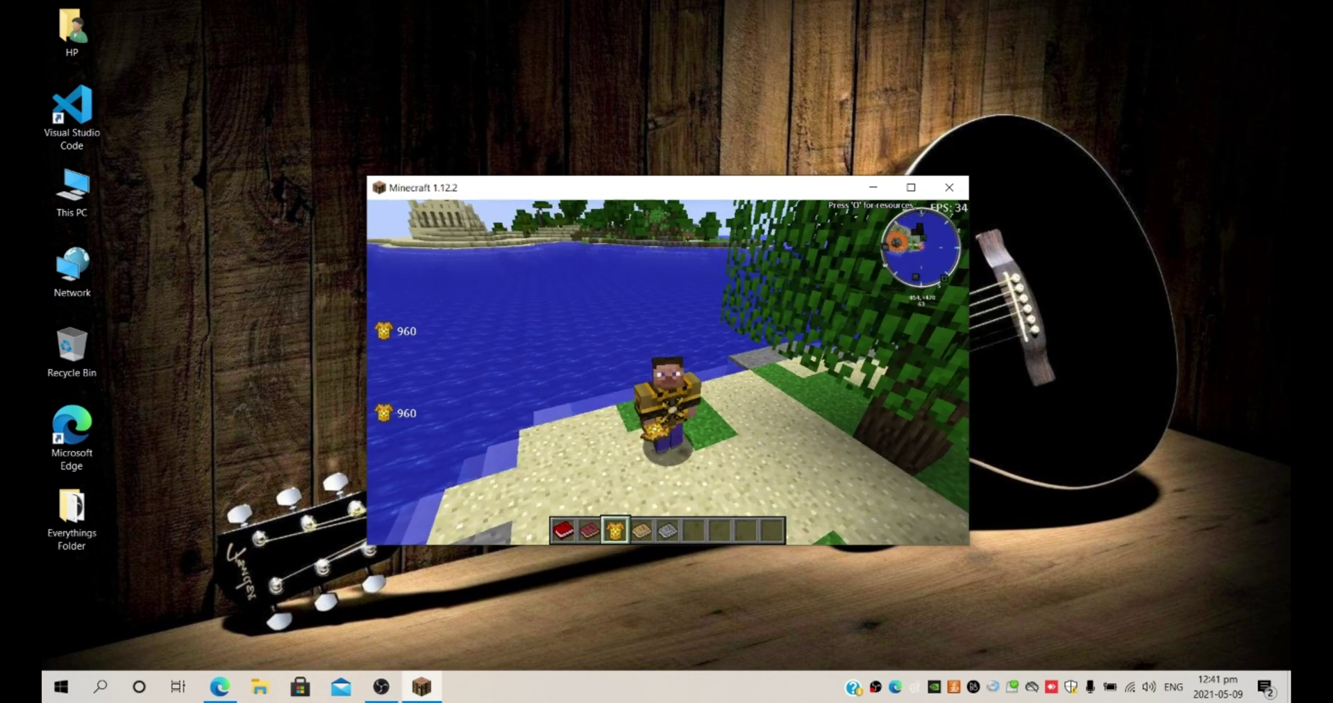
# Step: Briefly hold the Armory Addendum item, then walk up the grassy hillside among the mossy ruins
pyautogui.press('6')
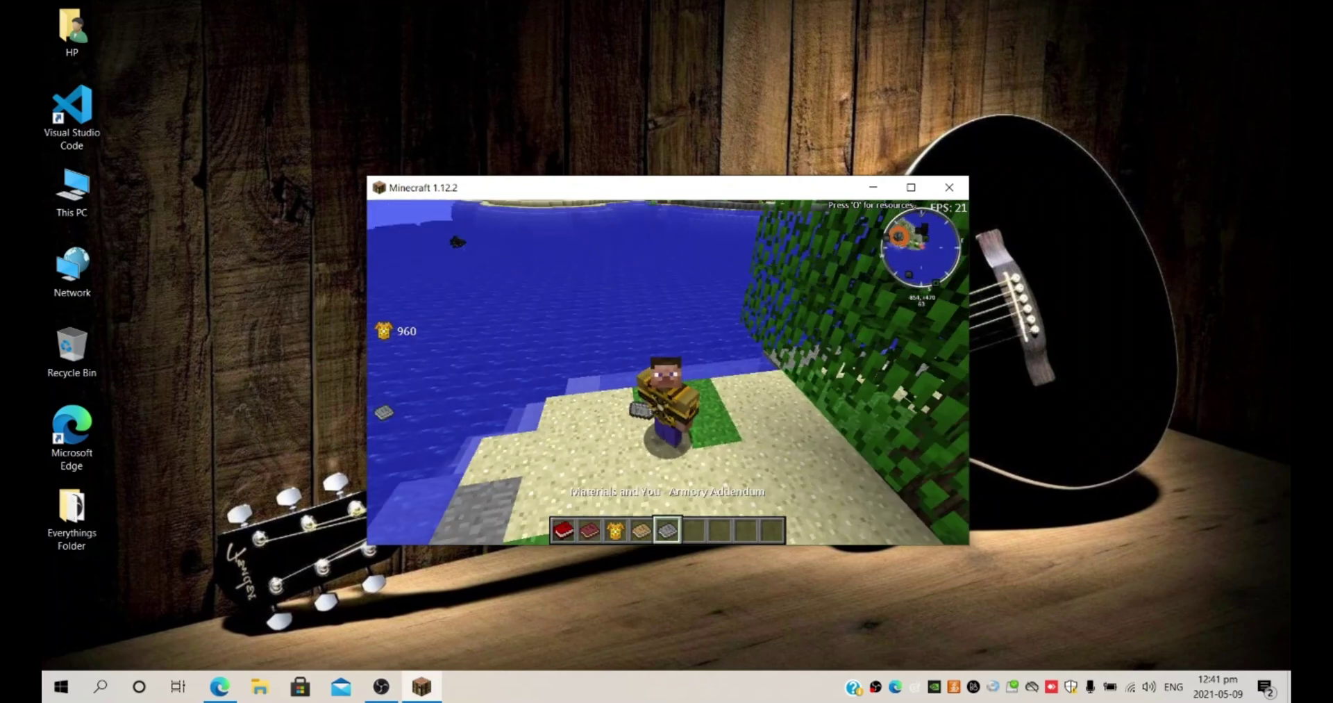
pyautogui.press('5')
pyautogui.press('6')
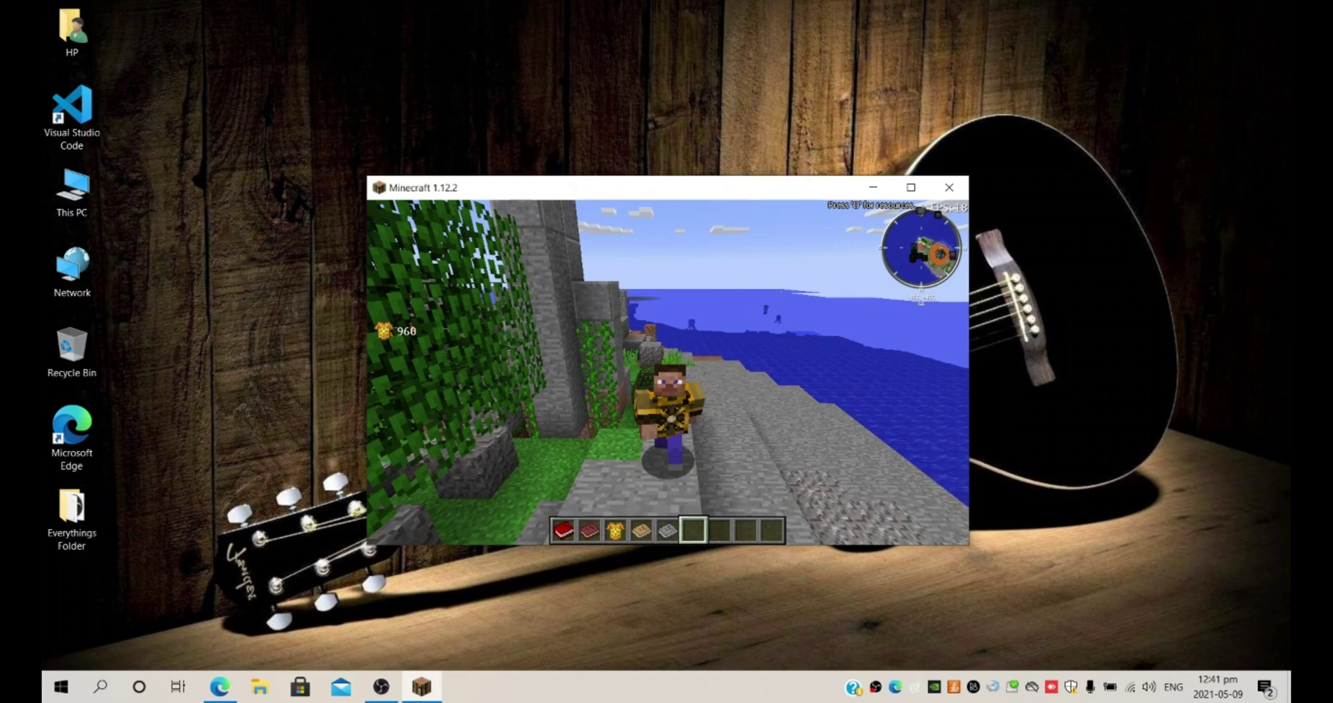
pyautogui.press('w')
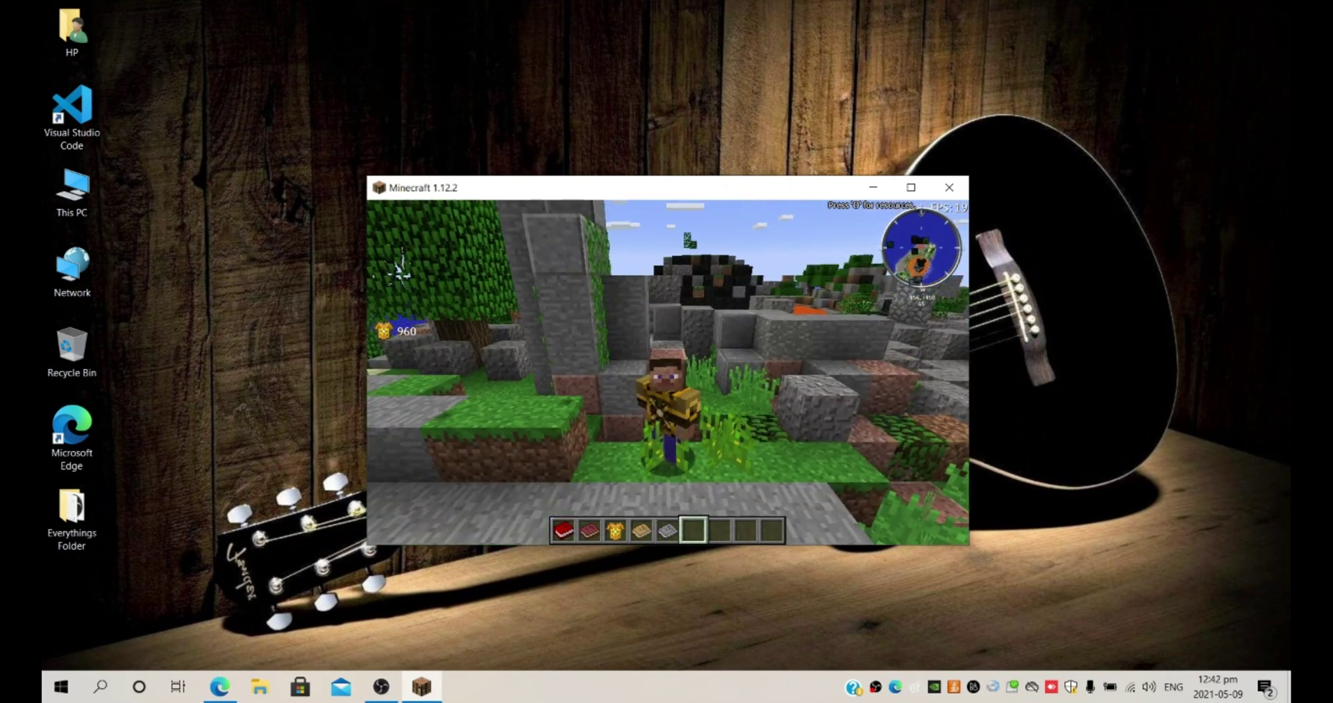